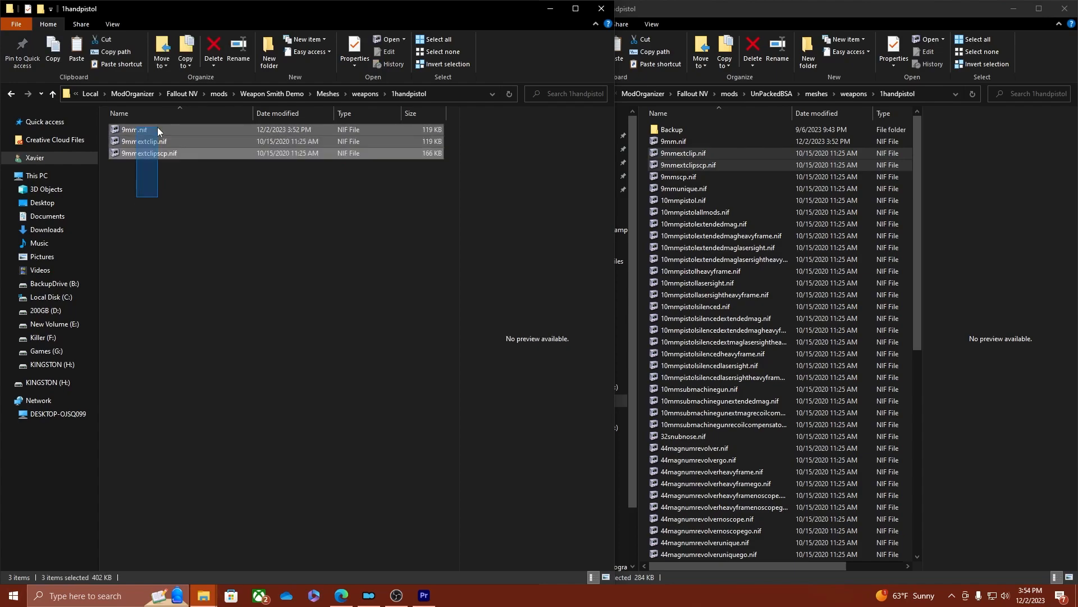
Switch to Mod Organizer and run NifSkope from its list of executables.
{"action": "left_click", "coordinate": [217, 197]}
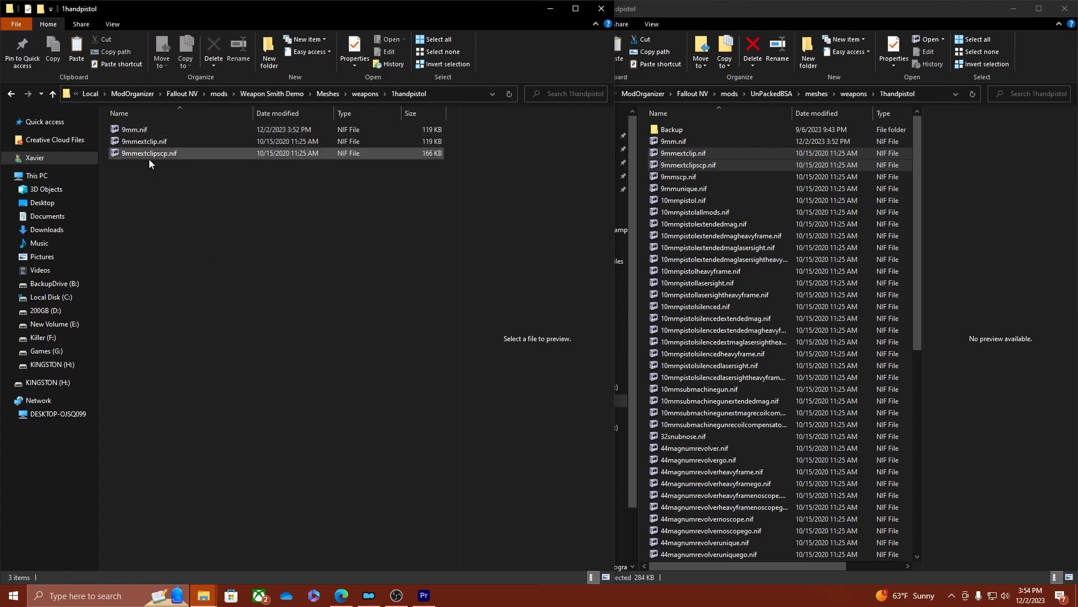
{"action": "left_click", "coordinate": [134, 130]}
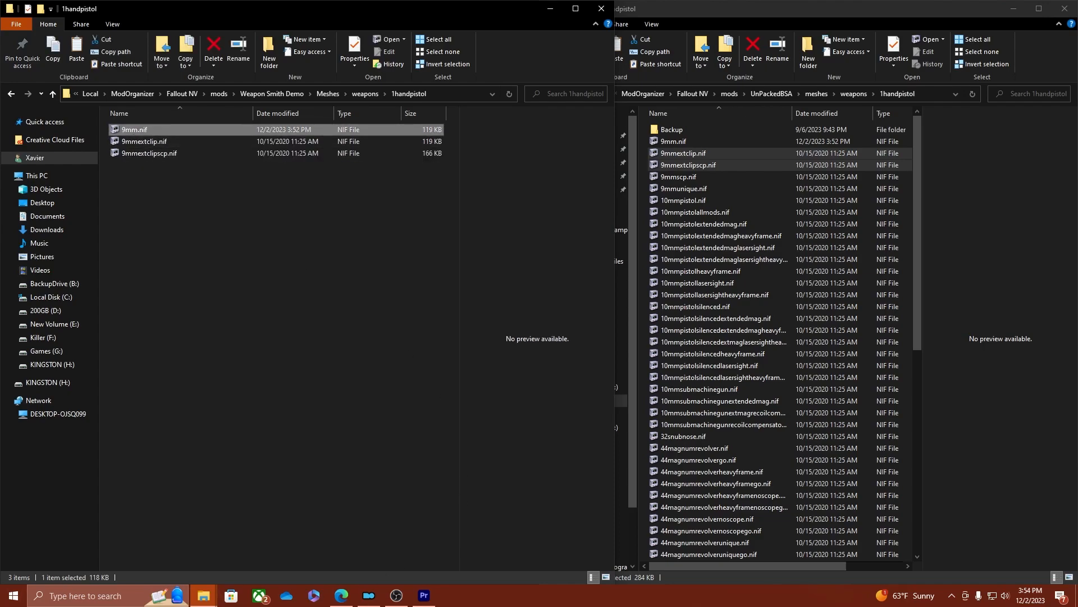
{"action": "left_click", "coordinate": [365, 567]}
{"action": "left_click", "coordinate": [526, 121]}
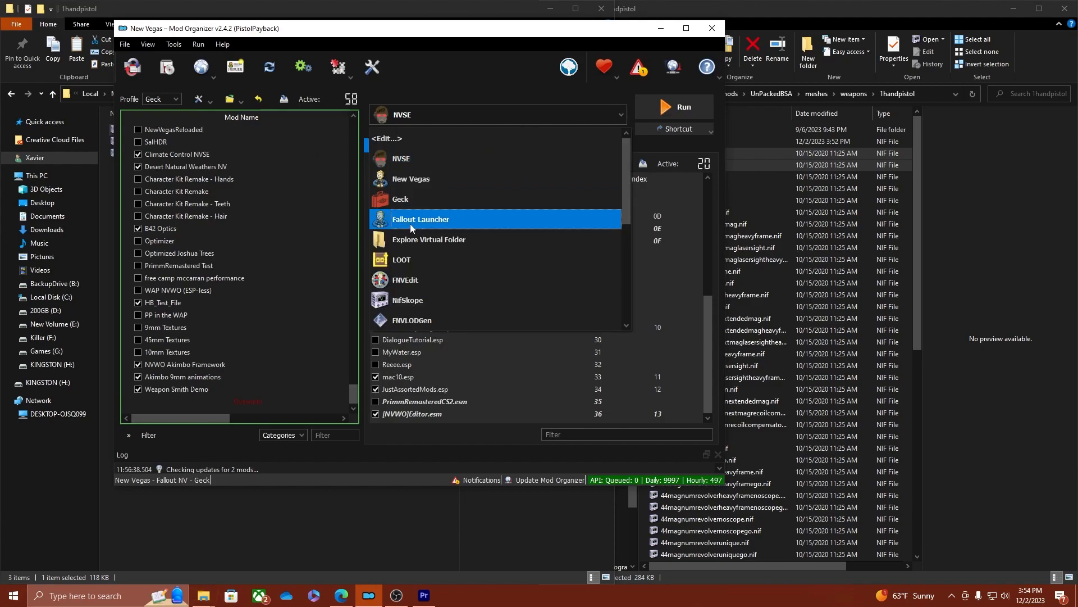
{"action": "left_click", "coordinate": [408, 299]}
{"action": "left_click", "coordinate": [679, 107]}
Load 9mm.nif in NifSkope, minimize Mod Organizer, and dock the NifSkope window on one half of the screen.
{"action": "left_click_drag", "start_coordinate": [582, 339], "coordinate": [593, 235]}
{"action": "left_click", "coordinate": [661, 28]}
{"action": "left_click_drag", "start_coordinate": [617, 54], "coordinate": [1076, 112]}
Open 9mmextclipscp.nif in a second NifSkope window docked beside the 9mm.nif one.
{"action": "left_click", "coordinate": [625, 23]}
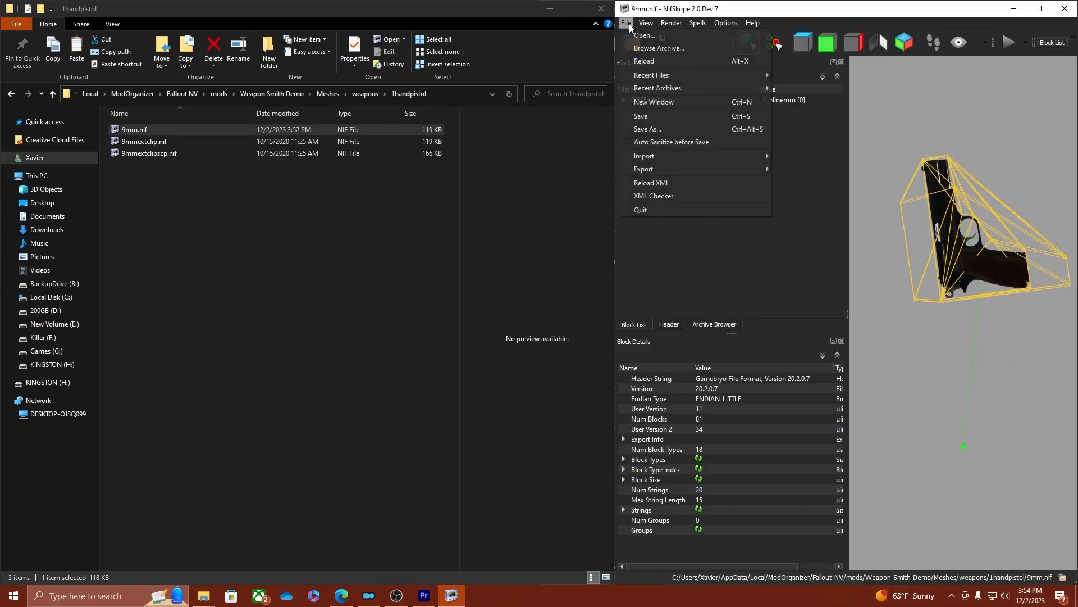
{"action": "left_click", "coordinate": [655, 103]}
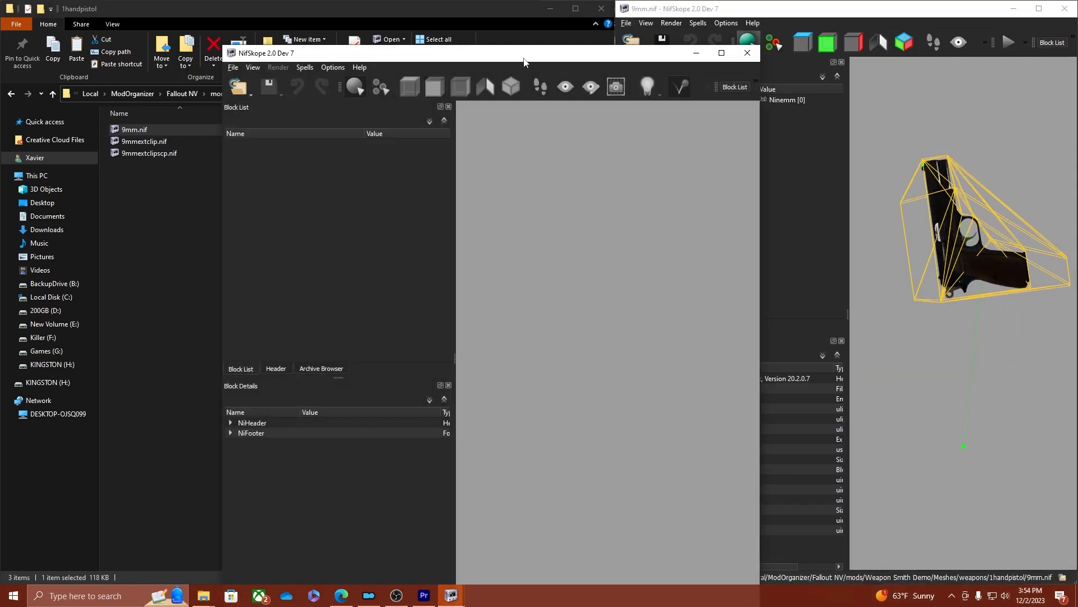
{"action": "left_click_drag", "start_coordinate": [524, 62], "coordinate": [1, 65]}
{"action": "left_click", "coordinate": [15, 41]}
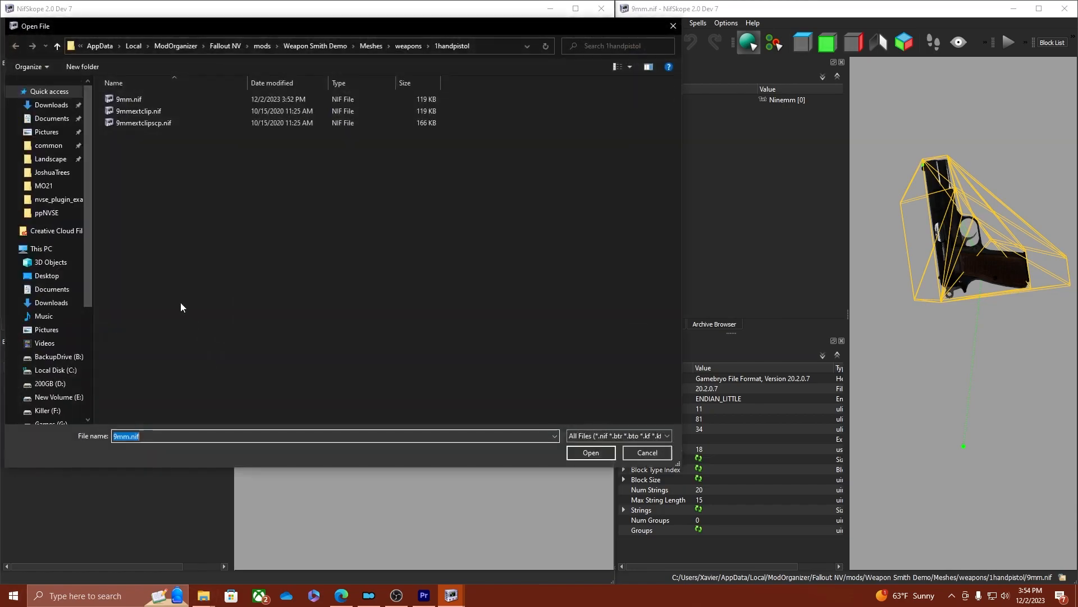
{"action": "double_click", "coordinate": [140, 123]}
Examine the frame, scope and extended magazine meshes of the pistol in 9mmextclipscp.nif.
{"action": "left_click_drag", "start_coordinate": [413, 227], "coordinate": [355, 373]}
{"action": "left_click", "coordinate": [753, 229]}
{"action": "left_click", "coordinate": [436, 302]}
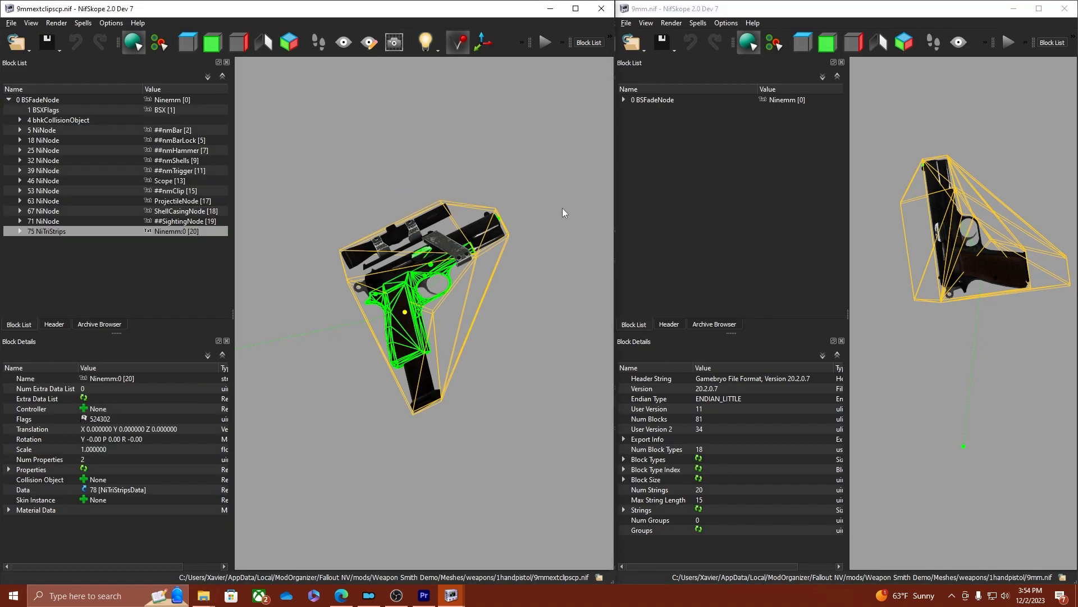
{"action": "left_click", "coordinate": [469, 238]}
{"action": "left_click", "coordinate": [425, 389]}
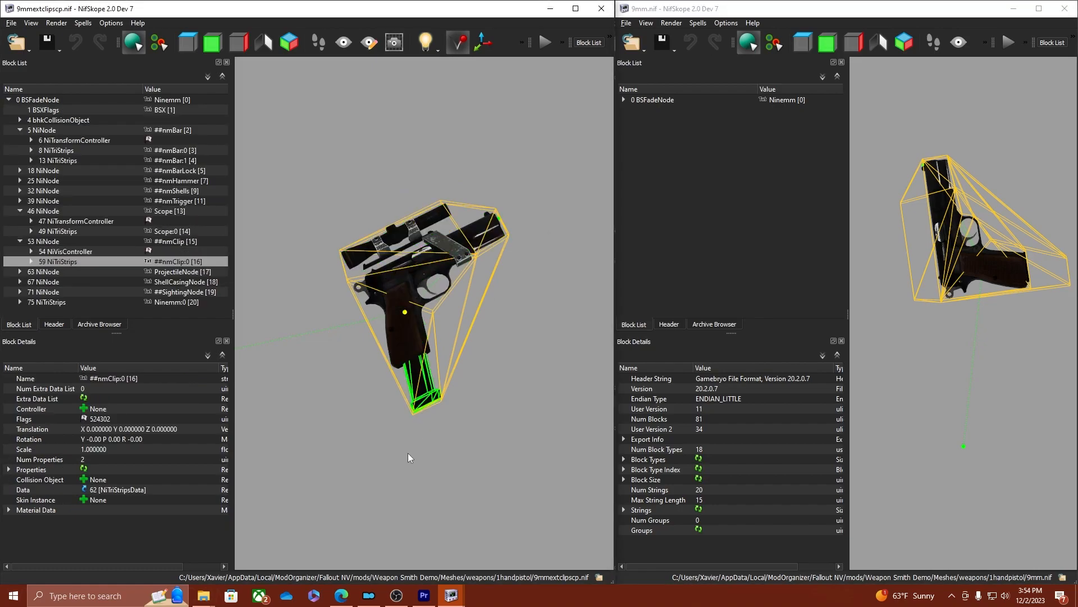
{"action": "left_click_drag", "start_coordinate": [409, 458], "coordinate": [352, 355]}
{"action": "left_click", "coordinate": [390, 333]}
{"action": "left_click_drag", "start_coordinate": [356, 419], "coordinate": [415, 310]}
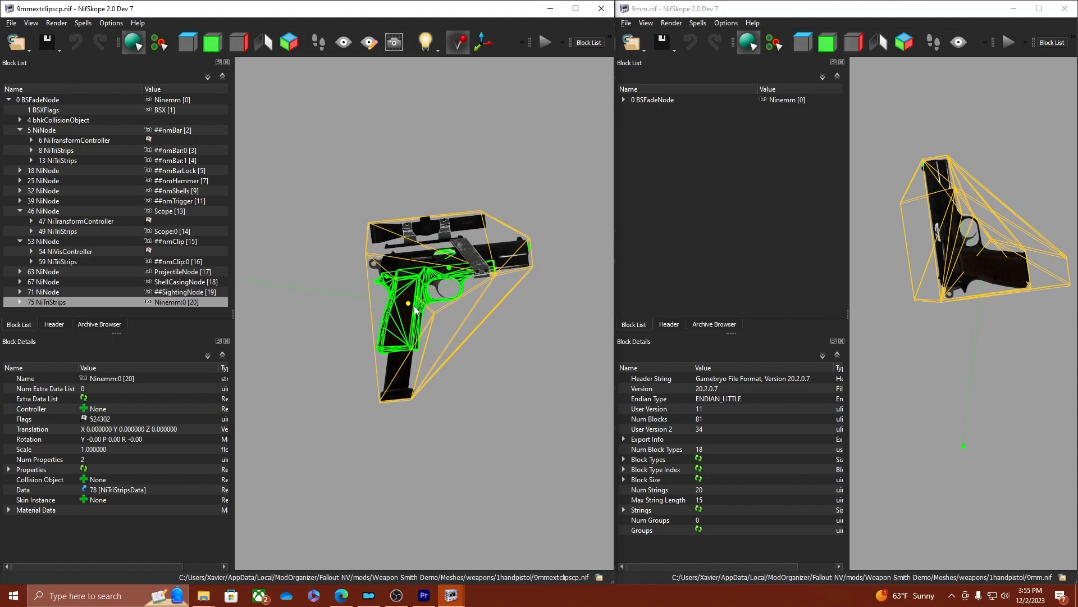
{"action": "left_click", "coordinate": [413, 250]}
{"action": "left_click_drag", "start_coordinate": [409, 260], "coordinate": [399, 295]}
{"action": "scroll", "coordinate": [427, 292], "scroll_direction": "up", "scroll_amount": 2}
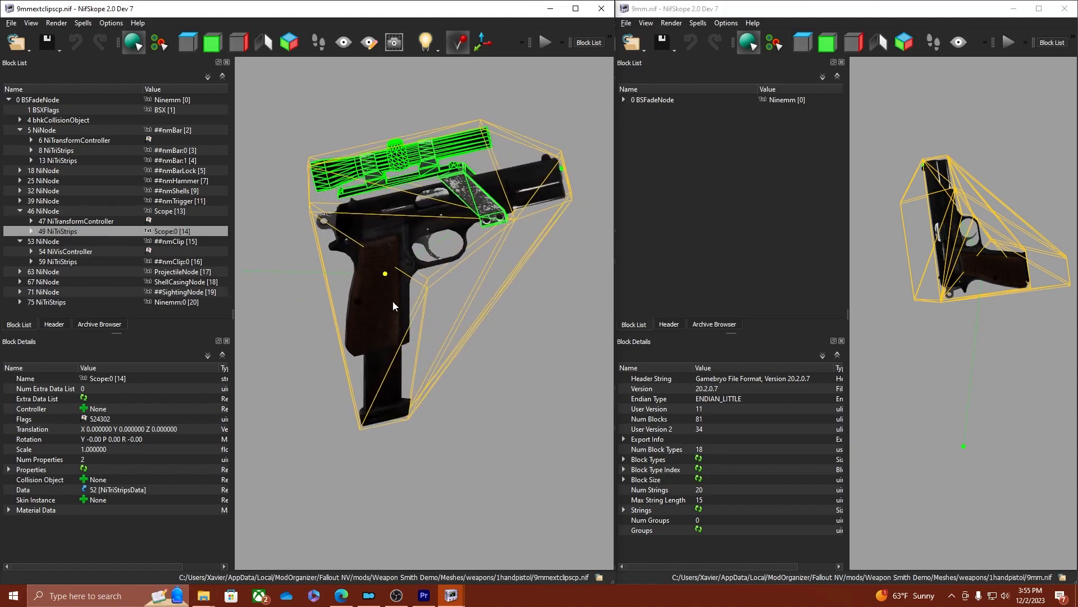
Compare the standard magazine in 9mm.nif with the extended magazine and scope in 9mmextclipscp.nif.
{"action": "left_click", "coordinate": [919, 326]}
{"action": "left_click_drag", "start_coordinate": [919, 326], "coordinate": [938, 284]}
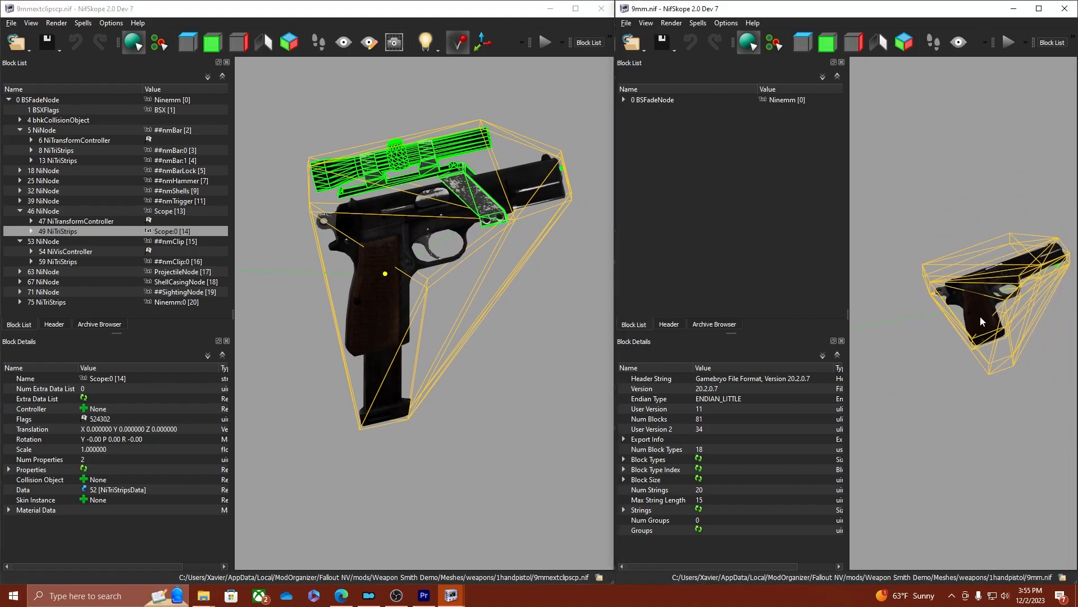
{"action": "scroll", "coordinate": [949, 320], "scroll_direction": "up", "scroll_amount": 3}
{"action": "left_click", "coordinate": [922, 329]}
{"action": "left_click", "coordinate": [238, 294]}
{"action": "left_click", "coordinate": [396, 374]}
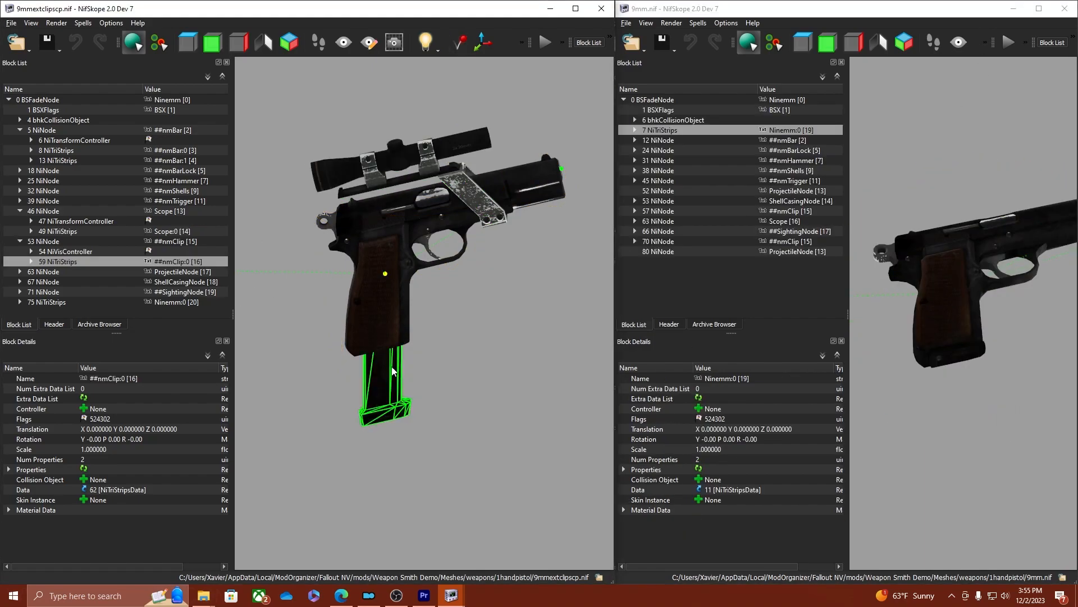
{"action": "left_click", "coordinate": [374, 172]}
{"action": "left_click", "coordinate": [380, 418]}
{"action": "left_click", "coordinate": [953, 361]}
{"action": "left_click_drag", "start_coordinate": [434, 396], "coordinate": [410, 417]}
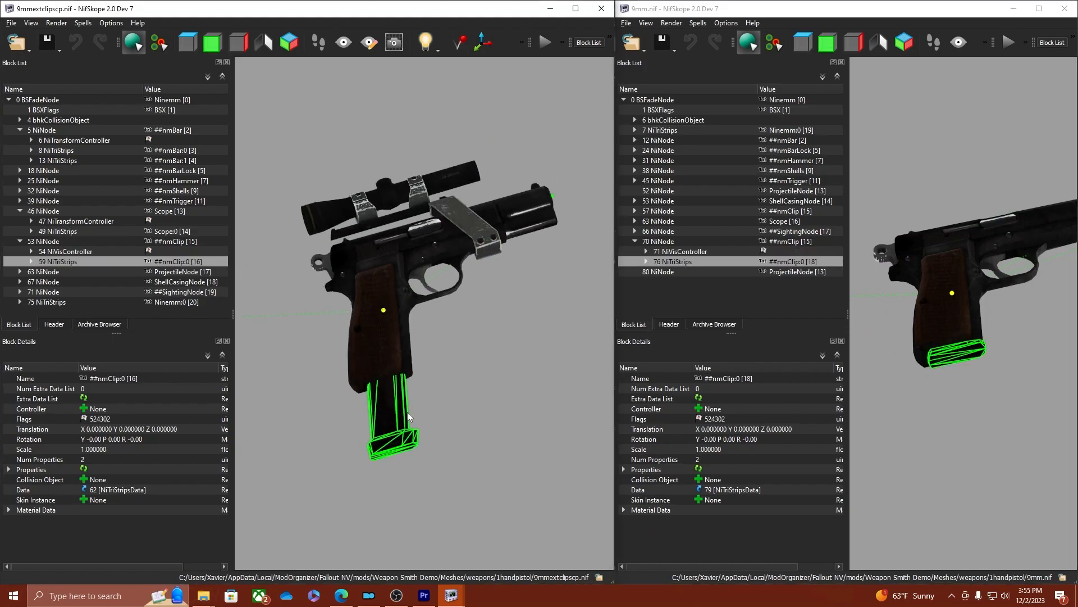
{"action": "left_click", "coordinate": [400, 200]}
{"action": "left_click_drag", "start_coordinate": [416, 242], "coordinate": [508, 319]}
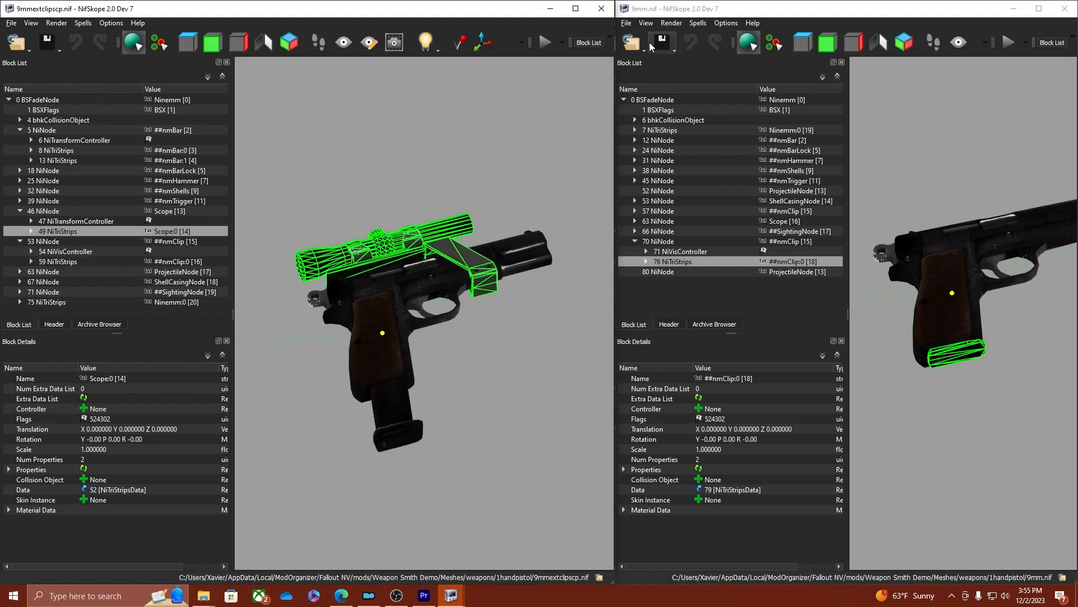
Remove every child branch under the root BSFadeNode in 9mmextclipscp.nif, including the Ninemm:0 mesh.
{"action": "left_click", "coordinate": [631, 25]}
{"action": "left_click", "coordinate": [389, 173]}
{"action": "left_click", "coordinate": [357, 247]}
{"action": "left_click", "coordinate": [20, 212]}
{"action": "left_click", "coordinate": [20, 221]}
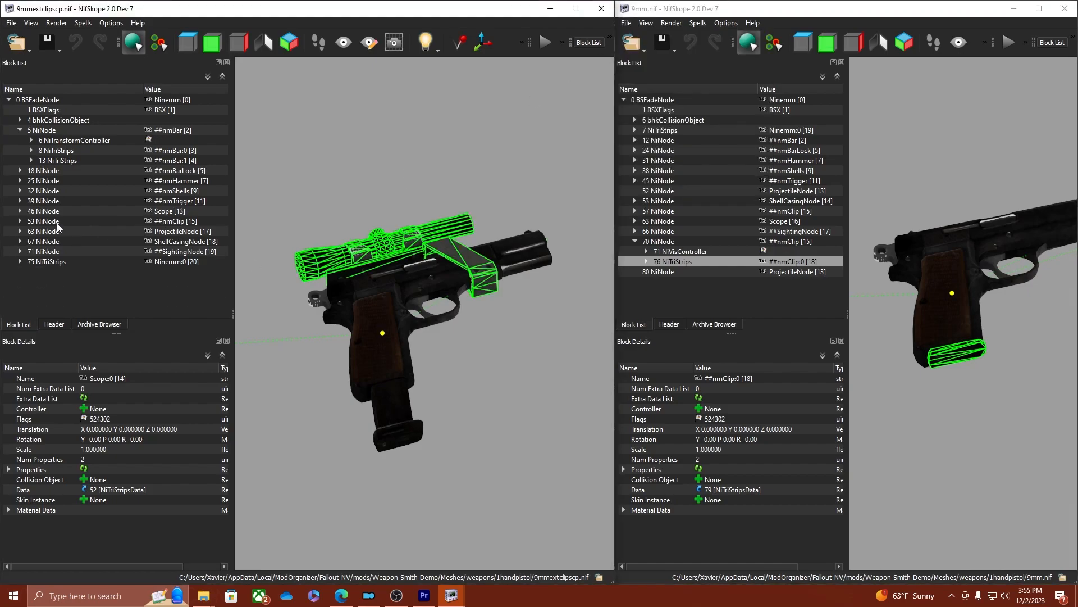
{"action": "left_click", "coordinate": [47, 222]}
{"action": "left_click", "coordinate": [67, 232]}
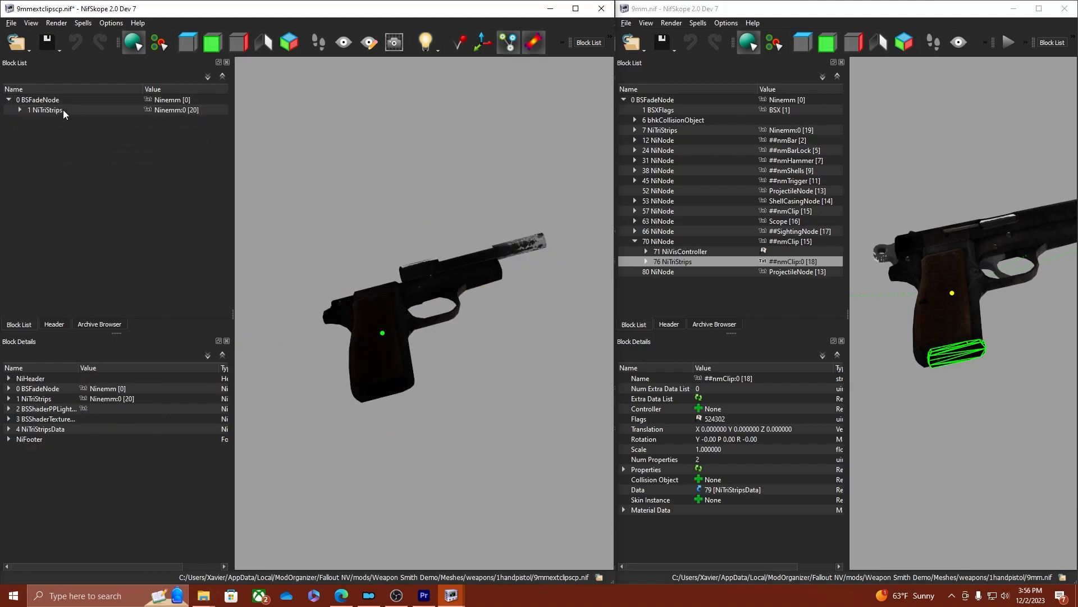
{"action": "right_click", "coordinate": [64, 107]}
{"action": "mouse_move", "coordinate": [66, 106]}
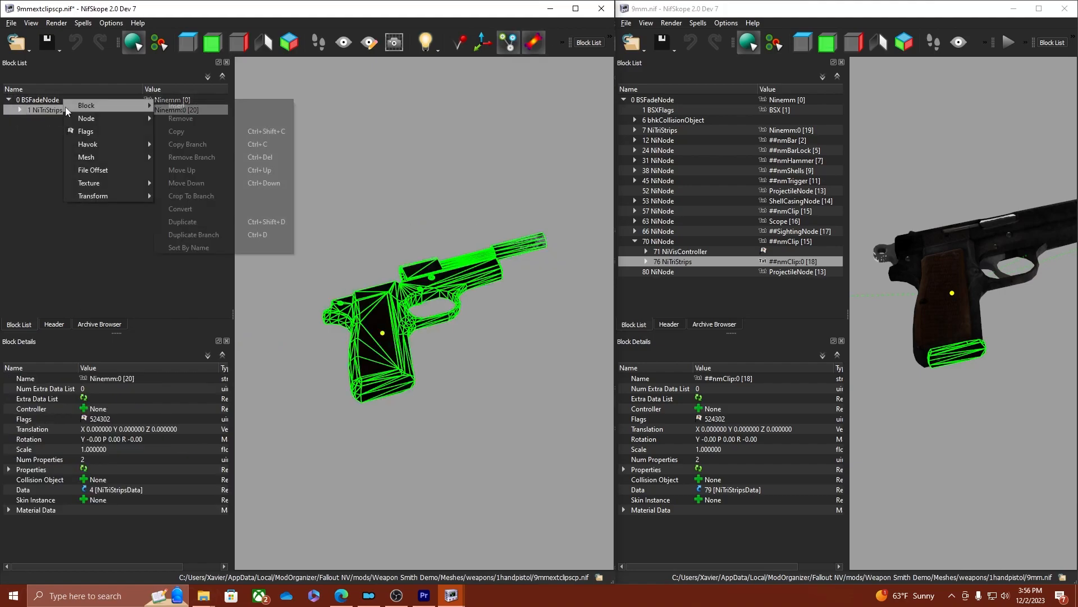
{"action": "left_click", "coordinate": [167, 158]}
{"action": "left_click", "coordinate": [111, 172]}
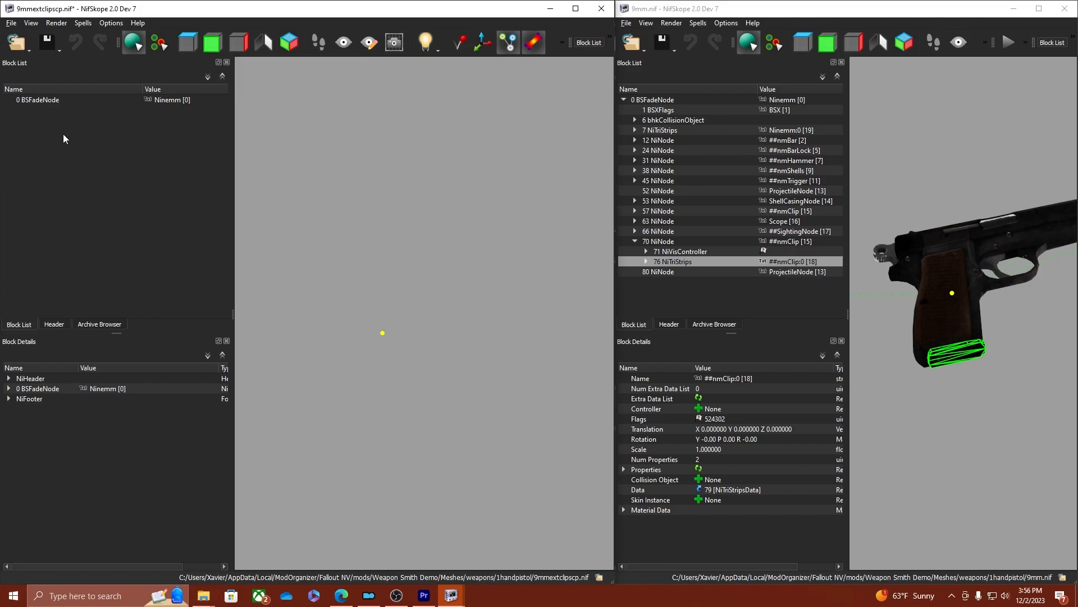
Rename the empty root BSFadeNode in 9mmextclipscp.nif to Mag.
{"action": "left_click", "coordinate": [48, 101]}
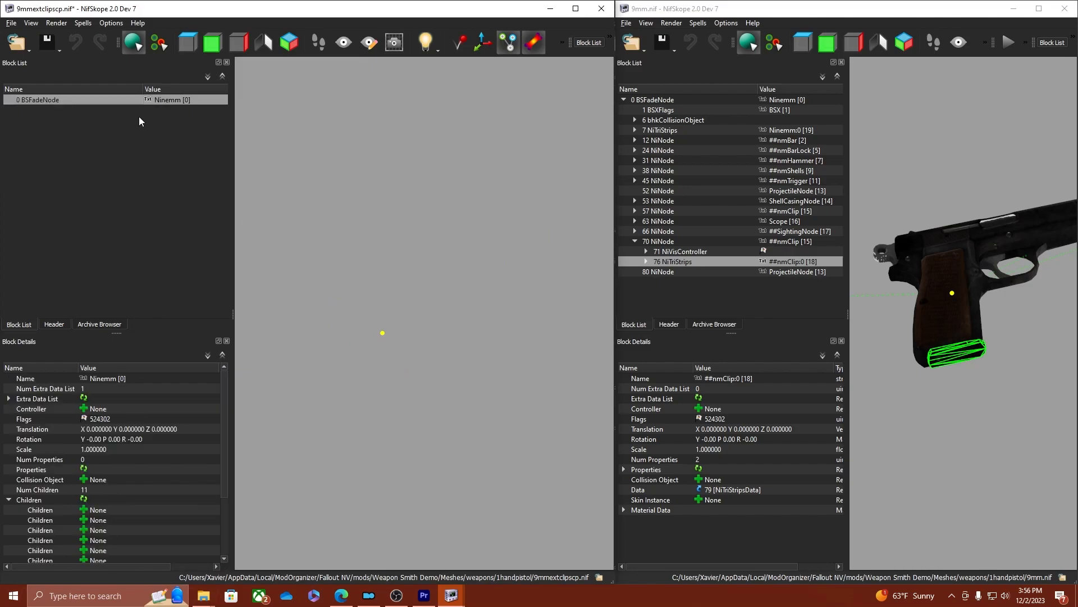
{"action": "double_click", "coordinate": [89, 379]}
{"action": "left_click", "coordinate": [149, 157]}
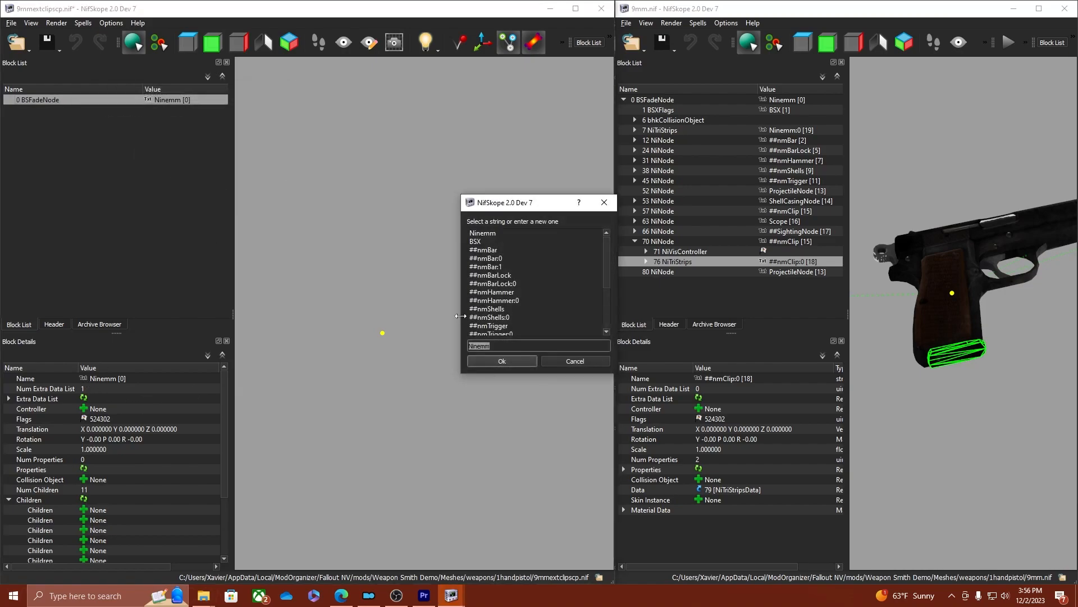
{"action": "type", "text": "Magf"}
{"action": "key", "text": "BackSpace"}
{"action": "left_click", "coordinate": [490, 364]}
Copy the ##nmClip branch at block 70 of 9mm.nif and paste it under the Mag root node.
{"action": "left_click", "coordinate": [702, 297]}
{"action": "left_click", "coordinate": [686, 241]}
{"action": "right_click", "coordinate": [687, 241]}
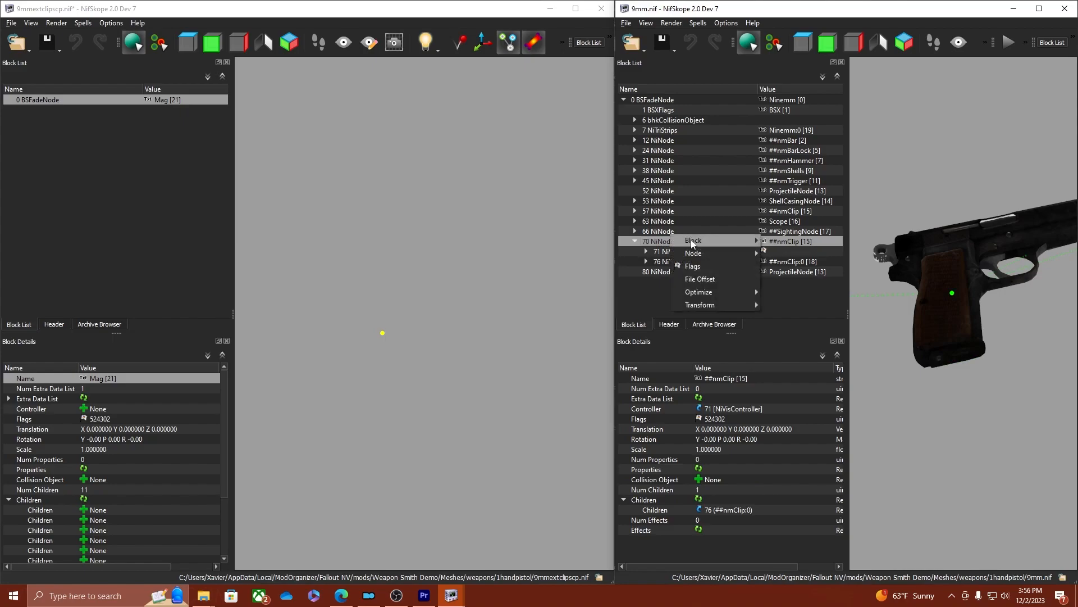
{"action": "mouse_move", "coordinate": [690, 241]}
{"action": "left_click", "coordinate": [814, 279]}
{"action": "left_click", "coordinate": [676, 293]}
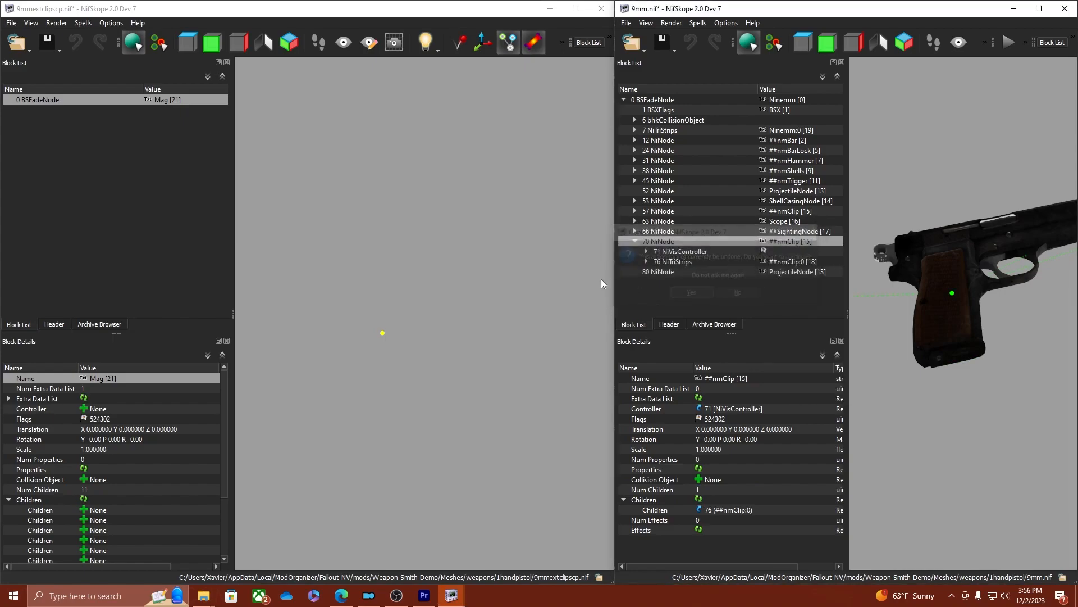
{"action": "right_click", "coordinate": [32, 99]}
{"action": "mouse_move", "coordinate": [41, 95]}
{"action": "left_click", "coordinate": [151, 145]}
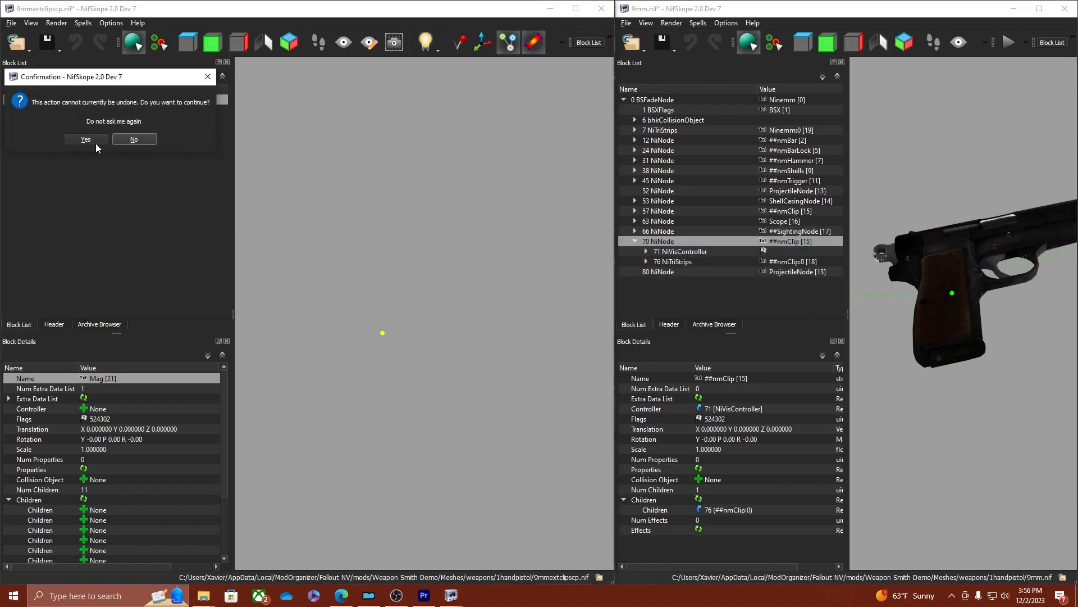
{"action": "left_click", "coordinate": [85, 139]}
Sanitize the Mag file by collapsing and reordering its link arrays.
{"action": "left_click", "coordinate": [83, 24]}
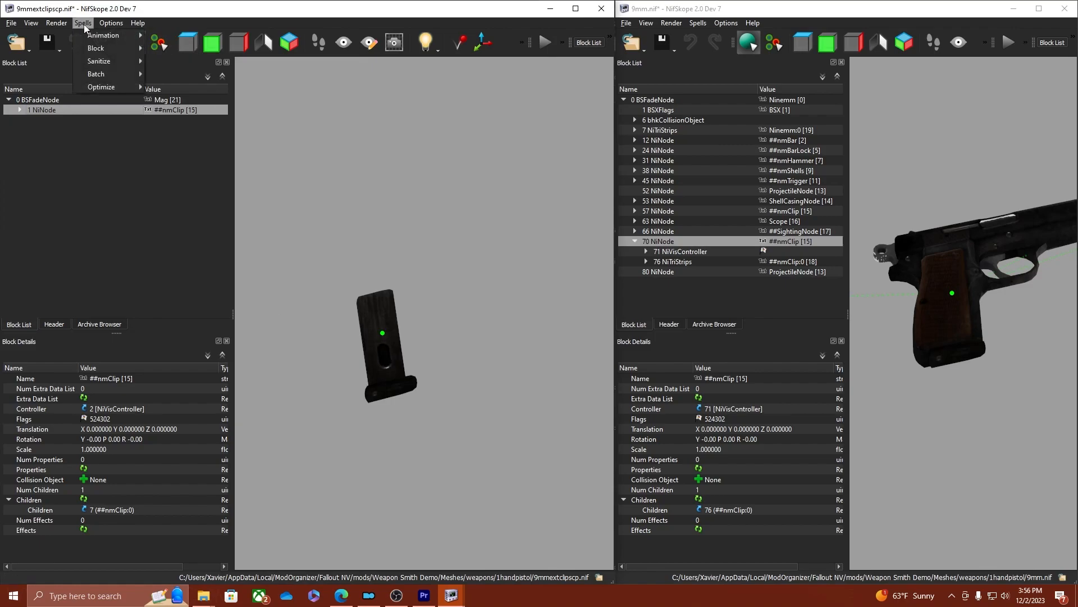
{"action": "mouse_move", "coordinate": [98, 60]}
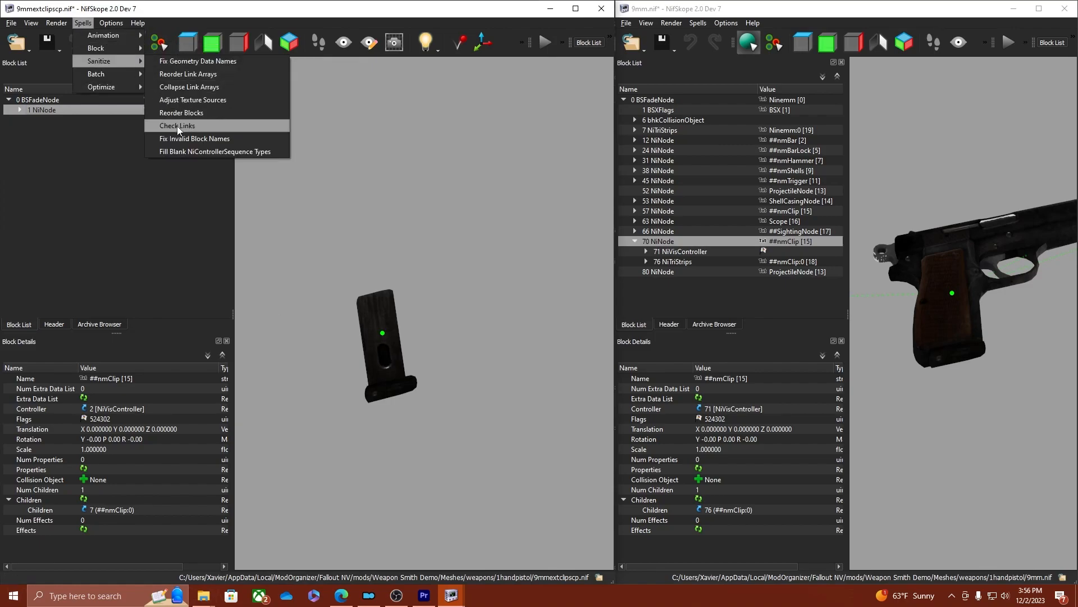
{"action": "left_click", "coordinate": [177, 87]}
{"action": "left_click", "coordinate": [86, 81]}
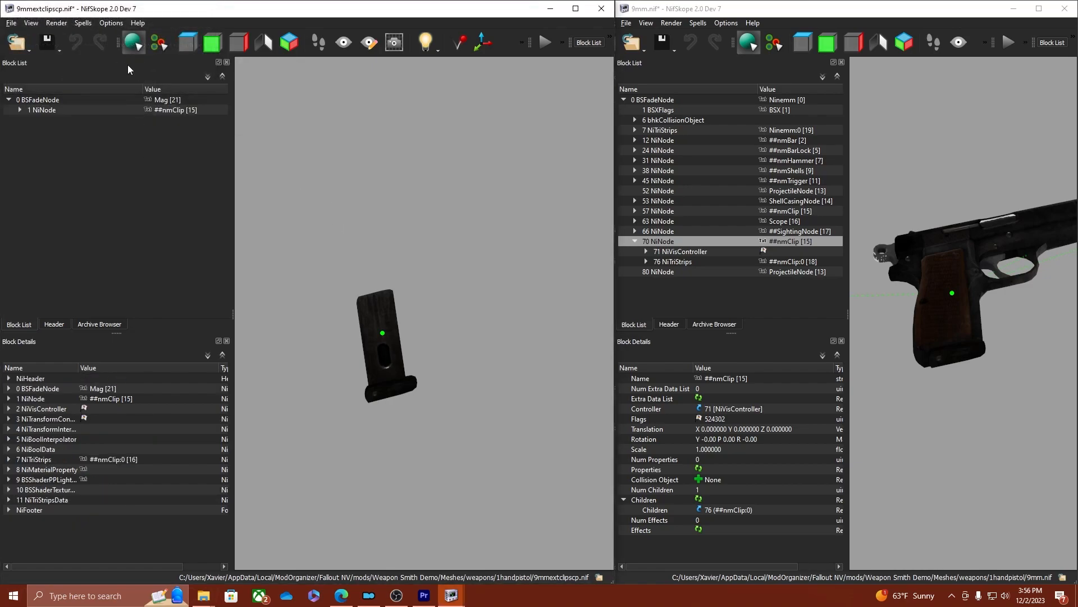
{"action": "left_click", "coordinate": [82, 23]}
{"action": "mouse_move", "coordinate": [110, 66]}
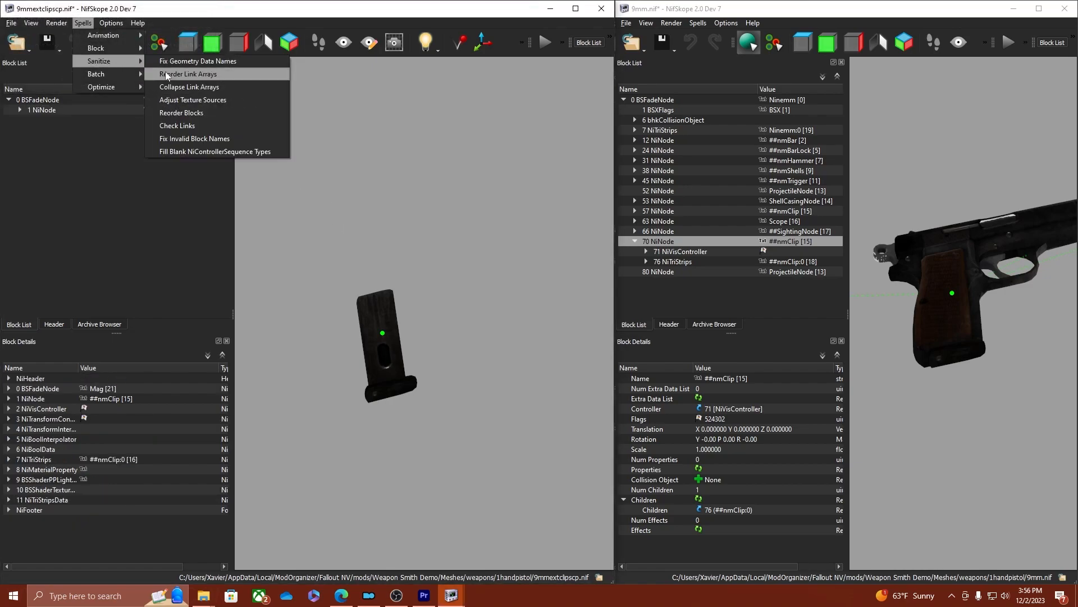
{"action": "left_click", "coordinate": [166, 72]}
{"action": "left_click", "coordinate": [90, 80]}
Reorder the Mag file's blocks and remove its unused strings.
{"action": "left_click", "coordinate": [82, 22]}
{"action": "mouse_move", "coordinate": [100, 59]}
{"action": "left_click", "coordinate": [174, 113]}
{"action": "left_click", "coordinate": [90, 80]}
{"action": "left_click", "coordinate": [89, 24]}
{"action": "mouse_move", "coordinate": [104, 87]}
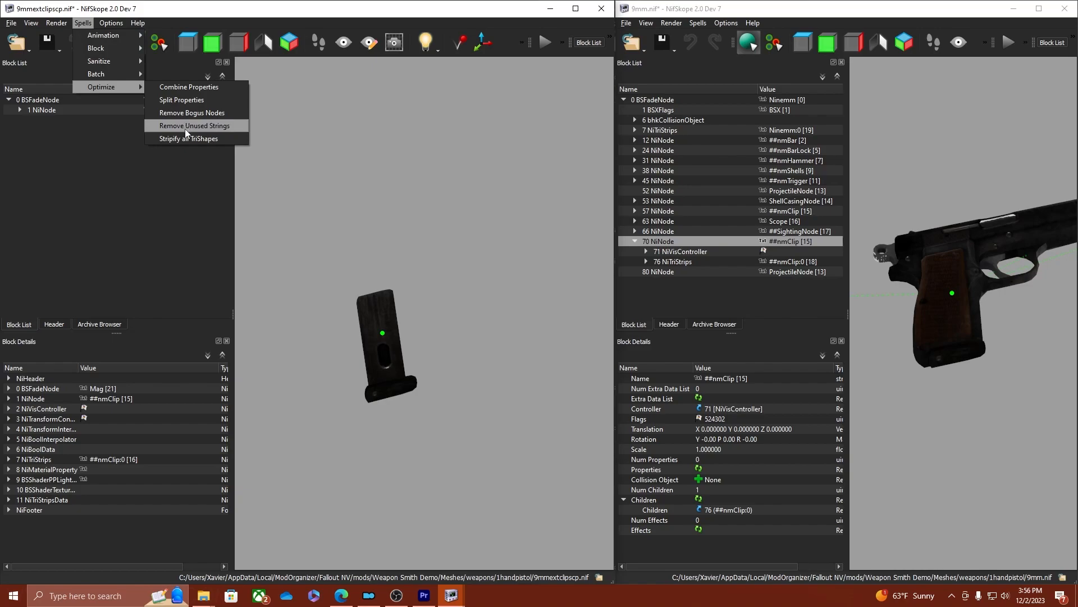
{"action": "left_click", "coordinate": [185, 127]}
{"action": "left_click", "coordinate": [90, 81]}
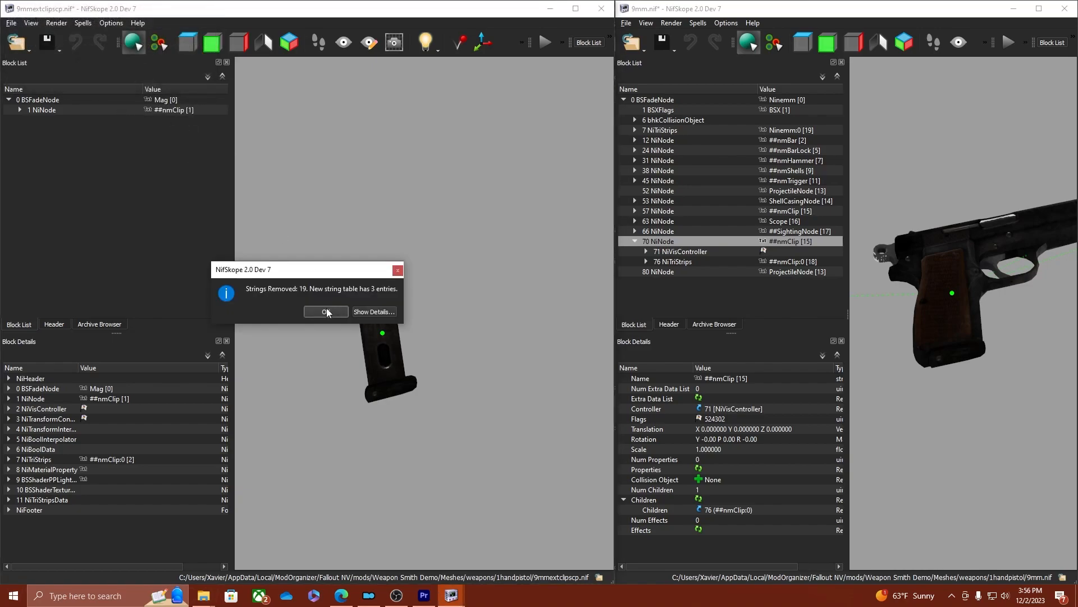
{"action": "left_click", "coordinate": [324, 309]}
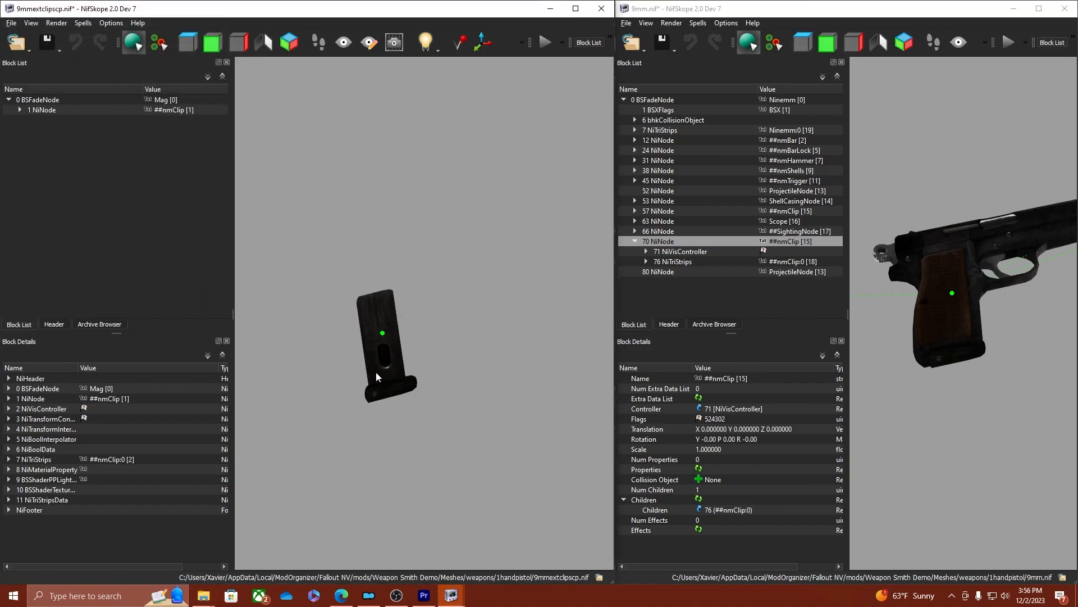
Examine the isolated magazine mesh and the matching magazine still attached to the pistol in 9mm.nif.
{"action": "scroll", "coordinate": [372, 361], "scroll_direction": "down", "scroll_amount": 3}
{"action": "left_click", "coordinate": [410, 335]}
{"action": "left_click_drag", "start_coordinate": [410, 336], "coordinate": [490, 348]}
{"action": "left_click", "coordinate": [490, 348]}
{"action": "left_click", "coordinate": [948, 403]}
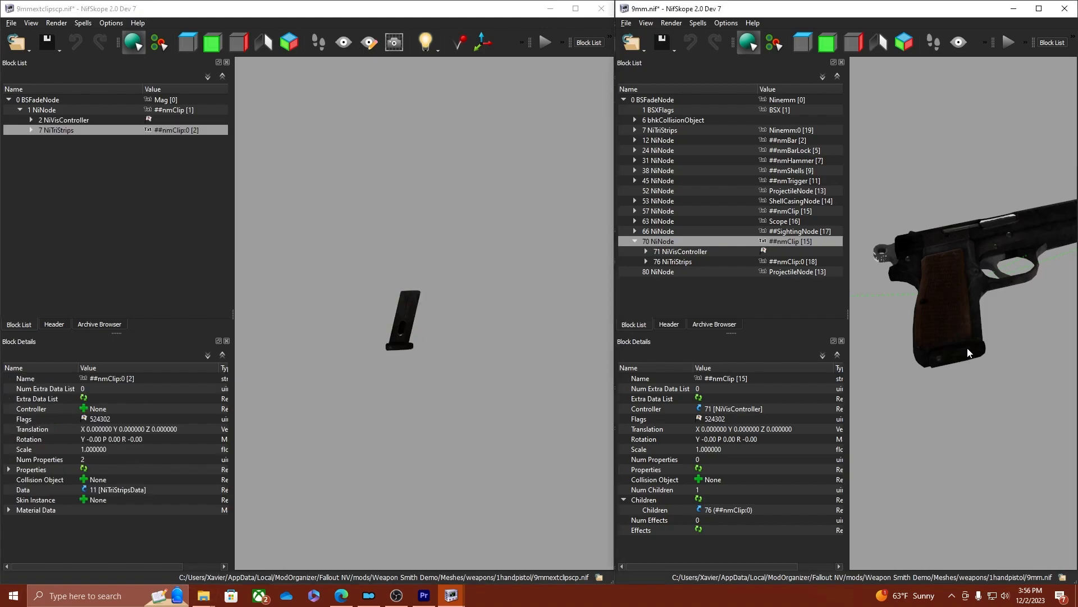
{"action": "left_click", "coordinate": [966, 349]}
{"action": "middle_click_drag", "start_coordinate": [961, 354], "coordinate": [954, 360]}
{"action": "scroll", "coordinate": [953, 360], "scroll_direction": "down", "scroll_amount": 5}
{"action": "scroll", "coordinate": [953, 360], "scroll_direction": "up", "scroll_amount": 4}
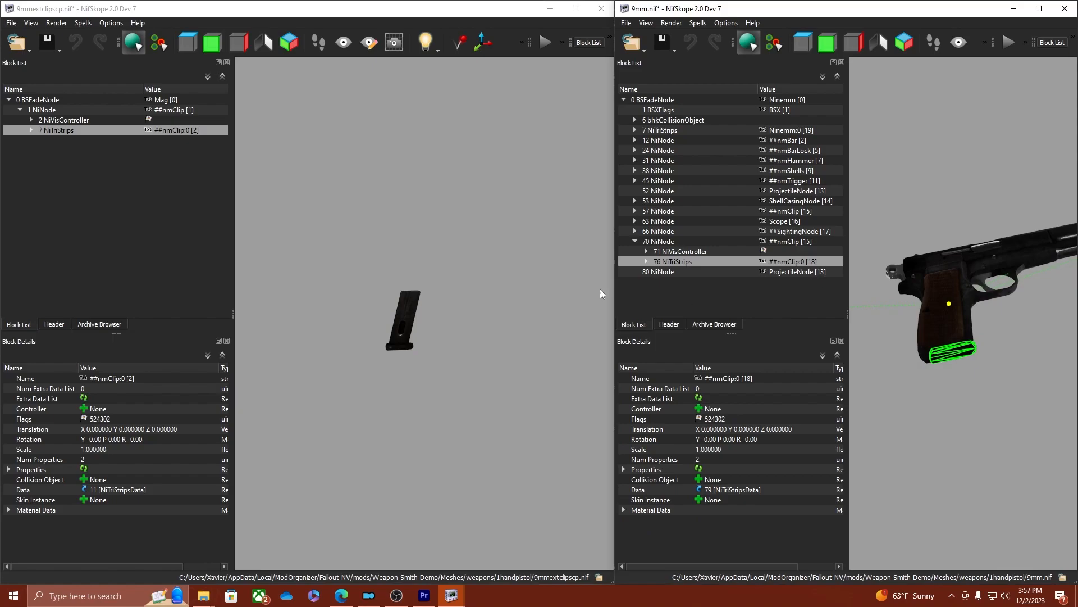
Remove the ##nmClip magazine branch at block 70 from 9mm.nif and check the pistol without it.
{"action": "right_click", "coordinate": [675, 238]}
{"action": "mouse_move", "coordinate": [680, 243]}
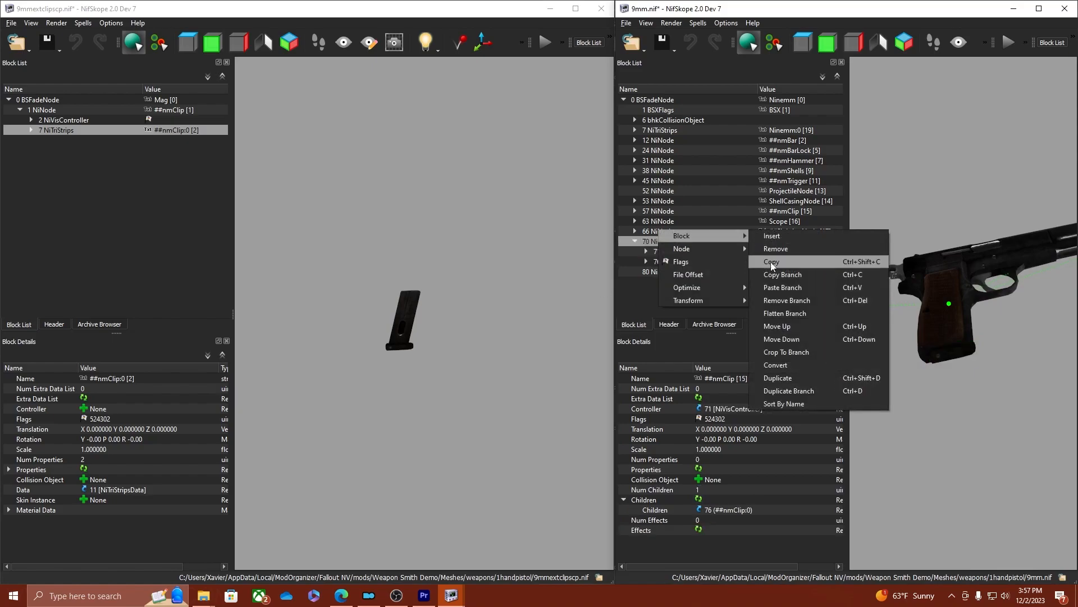
{"action": "left_click", "coordinate": [776, 301]}
{"action": "left_click", "coordinate": [676, 289]}
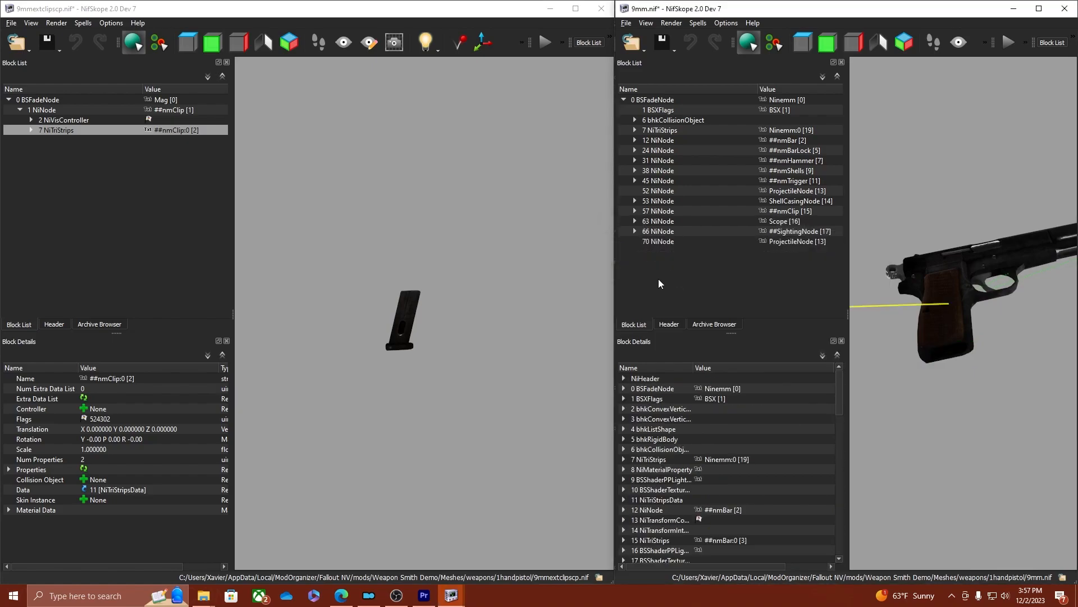
{"action": "left_click", "coordinate": [661, 231]}
{"action": "left_click_drag", "start_coordinate": [965, 292], "coordinate": [1003, 324]}
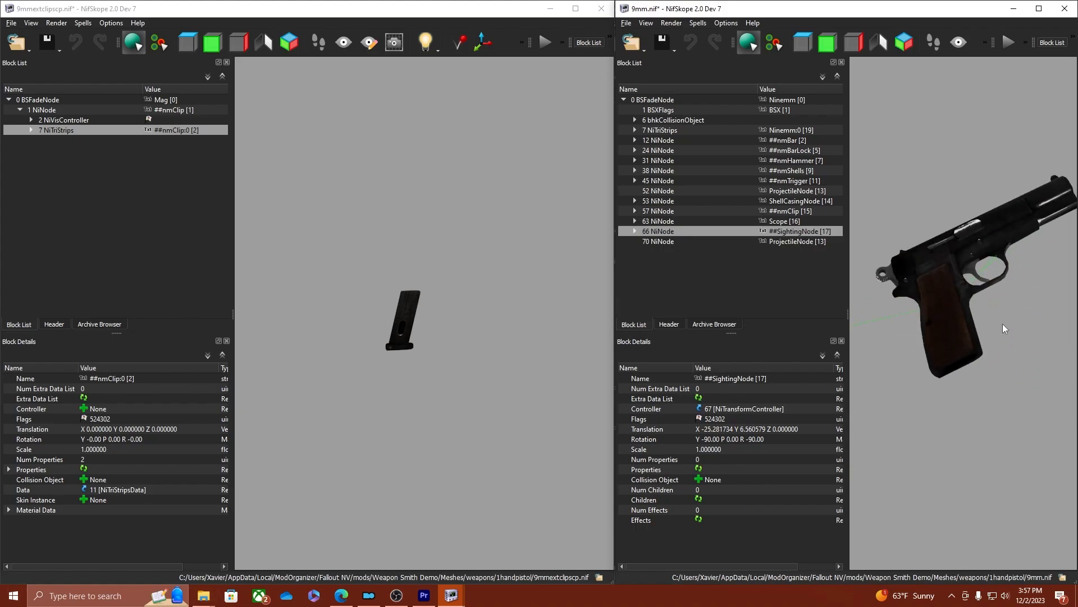
Save the edited 9mm.nif under its existing name and view the pistol without its magazine.
{"action": "left_click", "coordinate": [625, 23]}
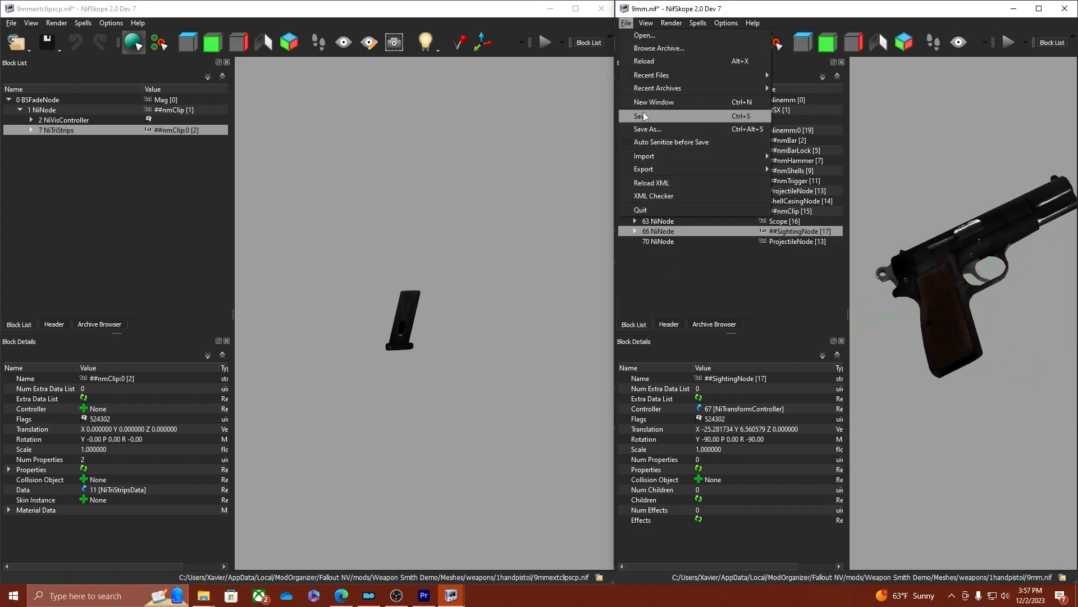
{"action": "left_click", "coordinate": [640, 117]}
{"action": "left_click_drag", "start_coordinate": [995, 332], "coordinate": [958, 284]}
Start saving the magazine file under a new name and create an Attachments folder inside 1handpistol.
{"action": "left_click", "coordinate": [352, 308]}
{"action": "left_click", "coordinate": [10, 23]}
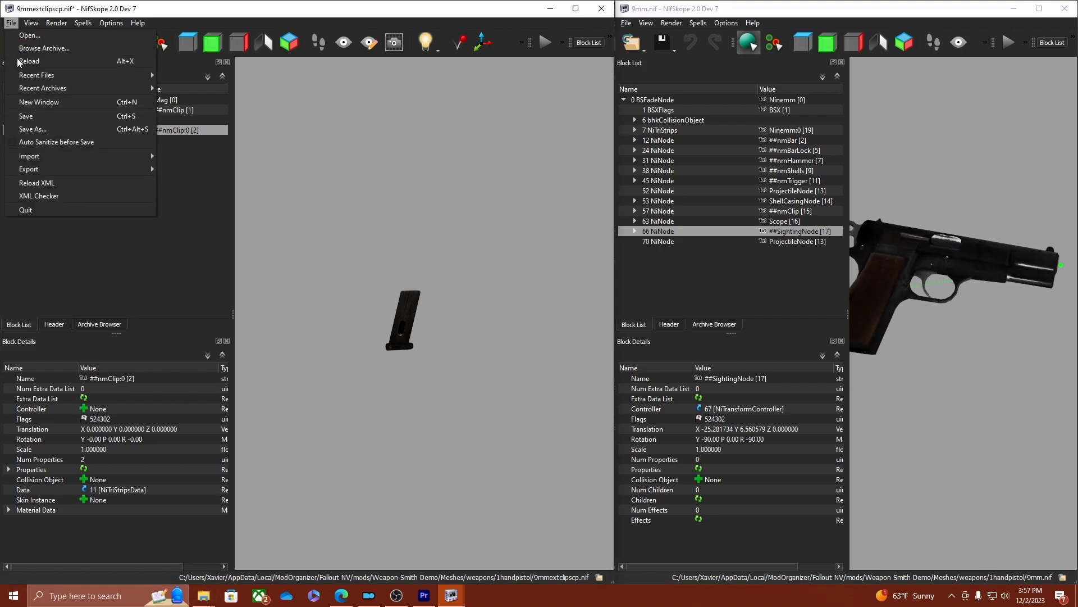
{"action": "left_click", "coordinate": [28, 129]}
{"action": "right_click", "coordinate": [148, 198]}
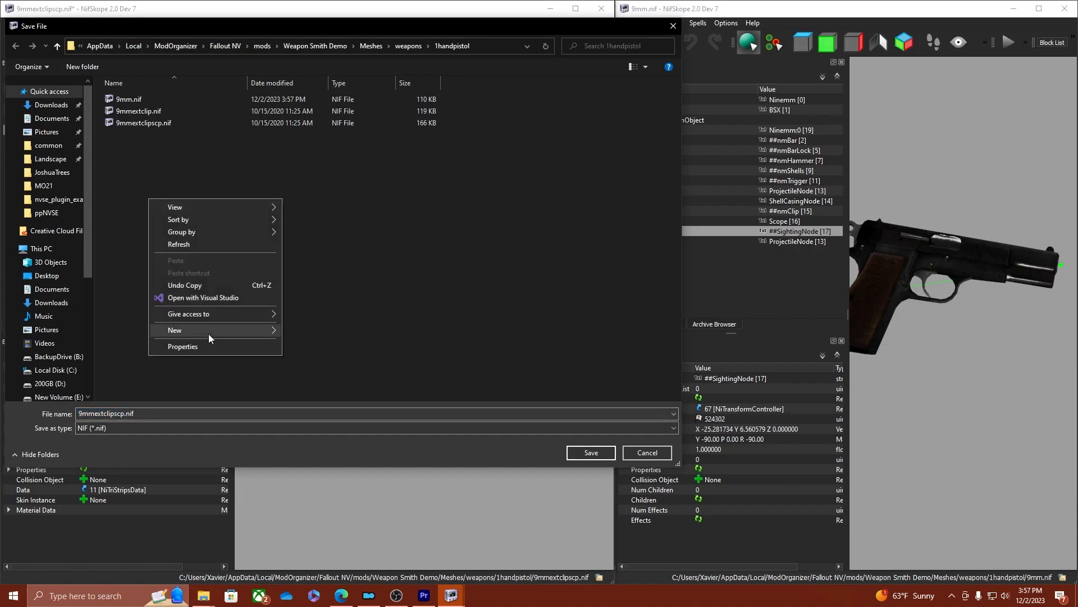
{"action": "left_click", "coordinate": [301, 331]}
{"action": "type", "text": "At"}
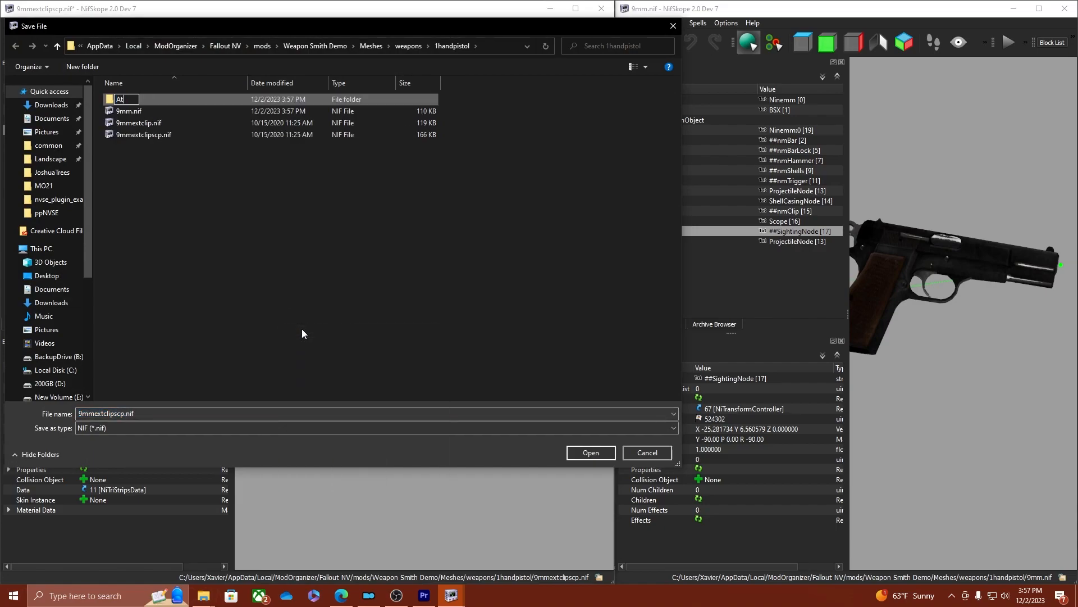
{"action": "type", "text": "tachments"}
{"action": "key", "text": "Return"}
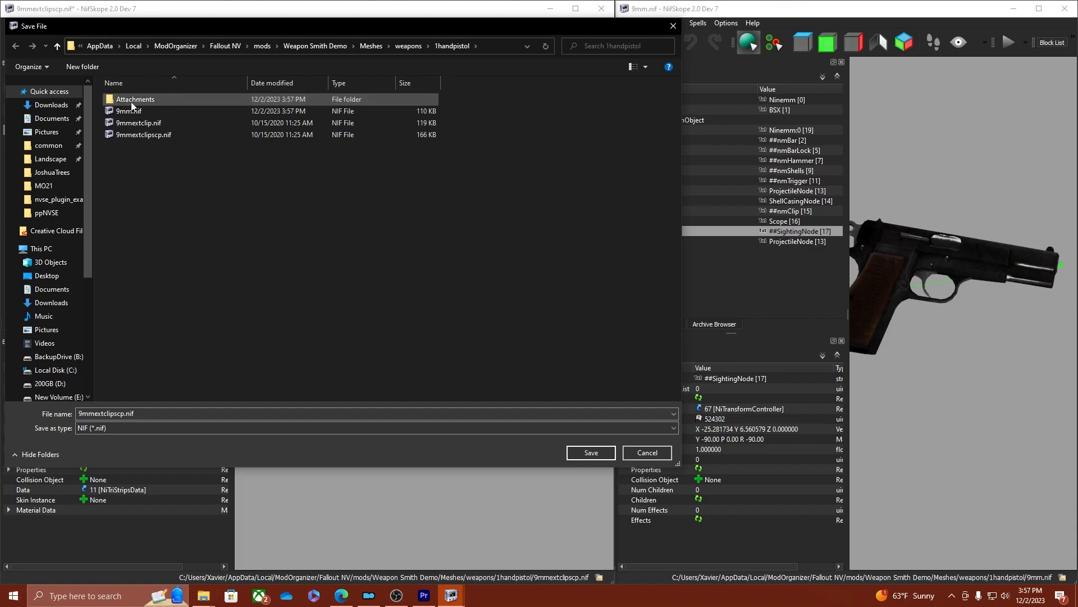
Save the magazine file in the Attachments folder as 9mmExtClip.nif.
{"action": "double_click", "coordinate": [134, 100]}
{"action": "left_click", "coordinate": [124, 414]}
{"action": "key", "text": "BackSpace"}
{"action": "key", "text": "BackSpace"}
{"action": "key", "text": "BackSpace"}
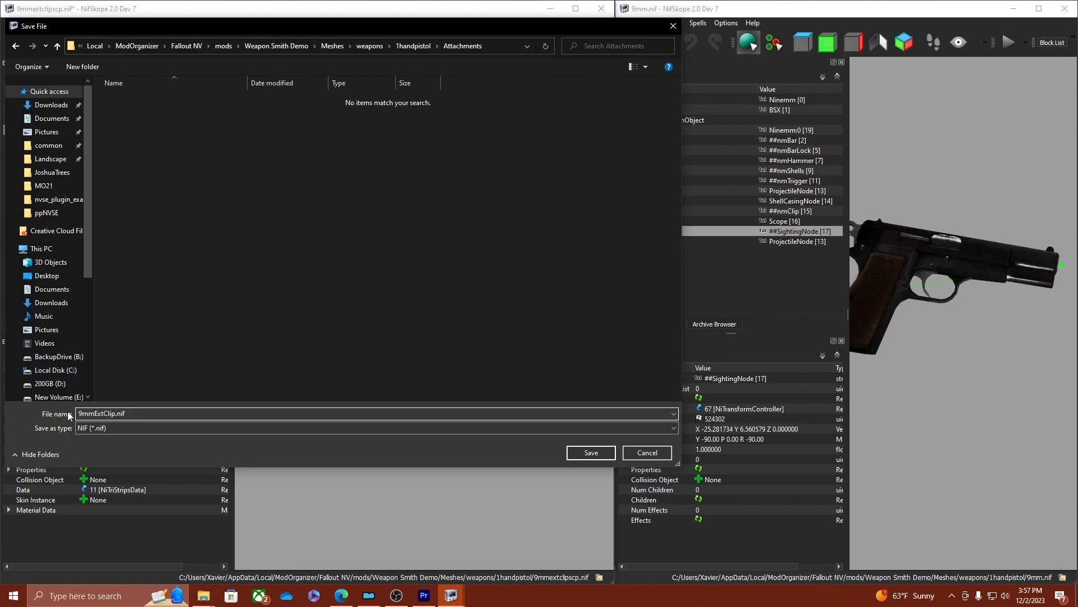
{"action": "left_click", "coordinate": [569, 451]}
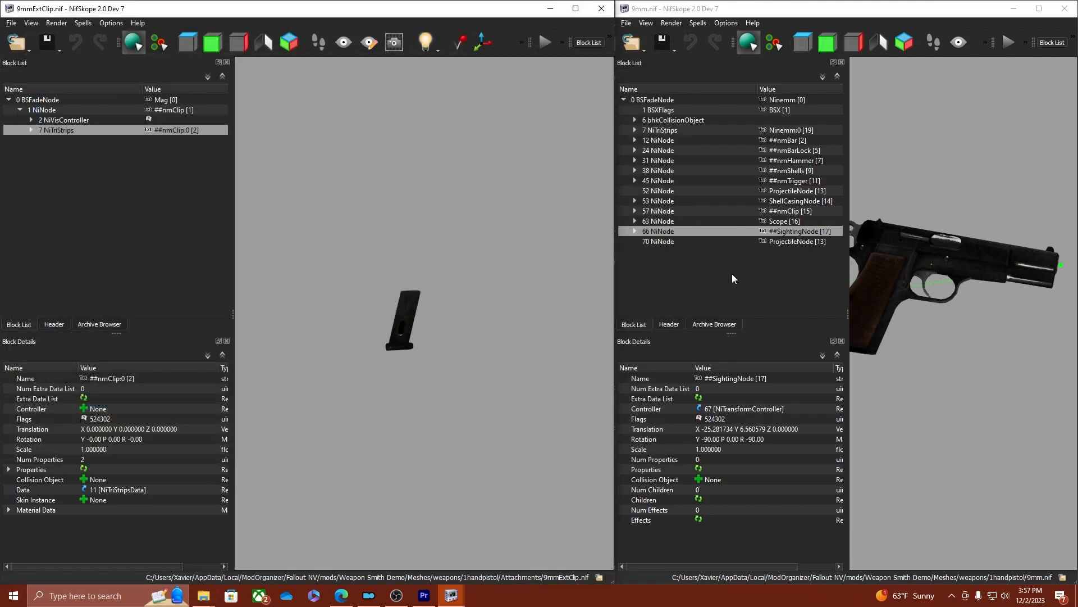
Open 9mmextclipscp.nif from the 1handpistol folder in place of 9mm.nif.
{"action": "left_click", "coordinate": [938, 274]}
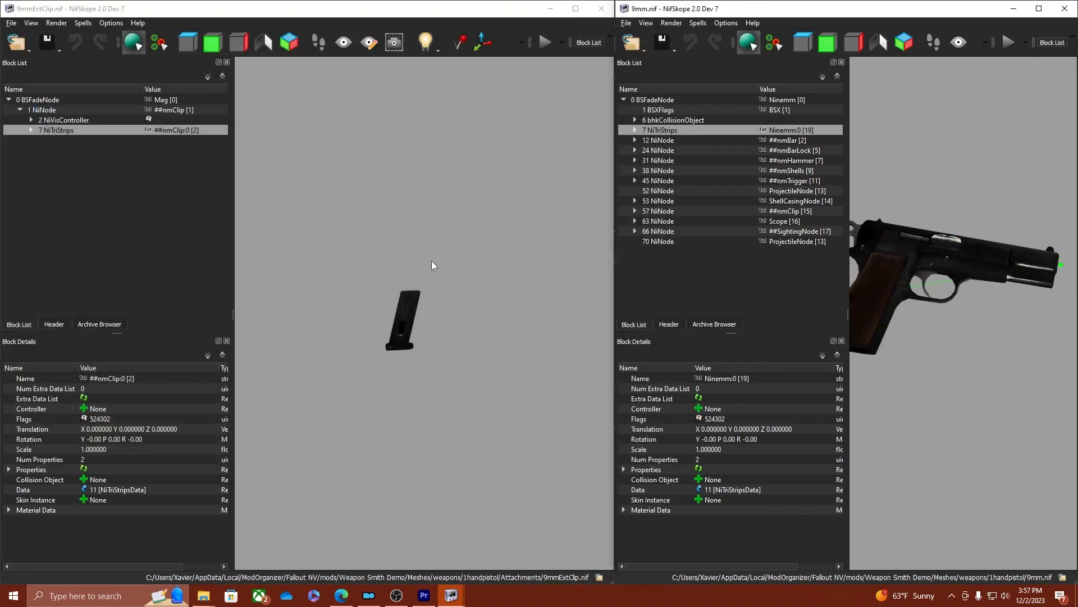
{"action": "left_click", "coordinate": [626, 23]}
{"action": "left_click", "coordinate": [638, 33]}
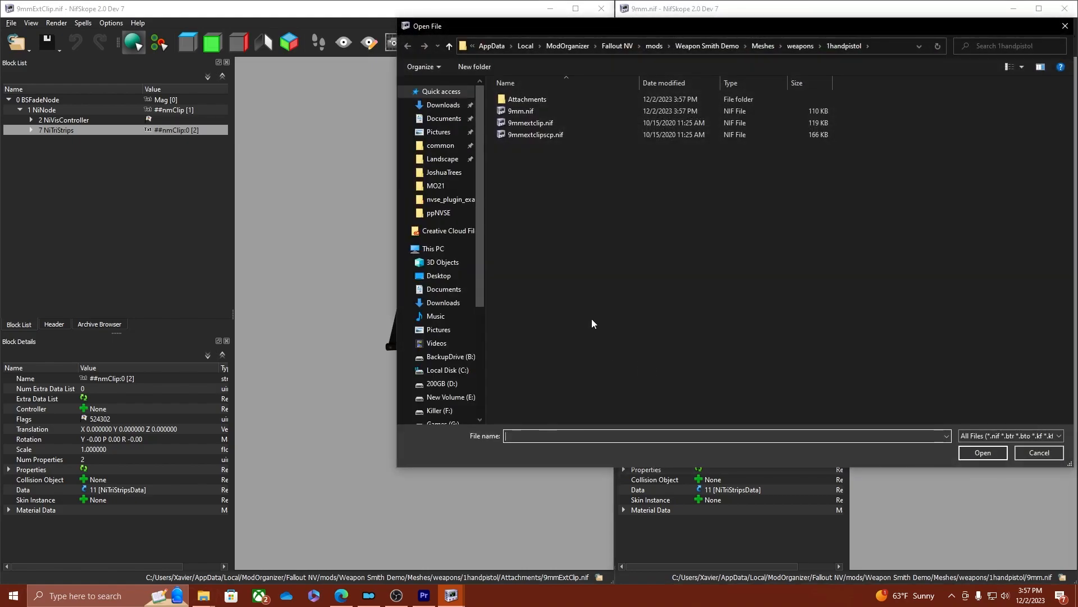
{"action": "double_click", "coordinate": [554, 135]}
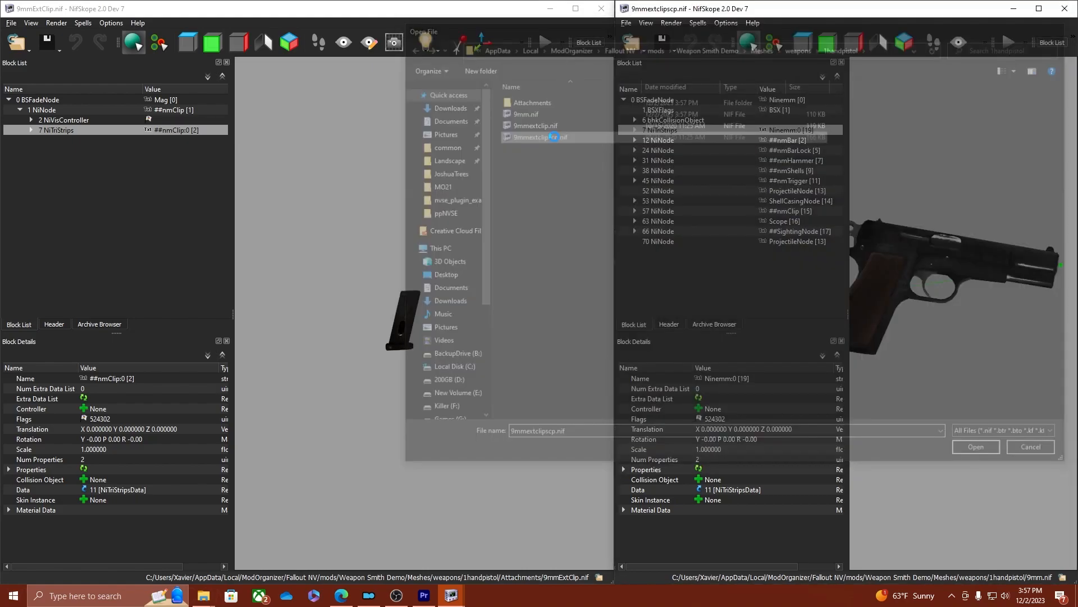
{"action": "scroll", "coordinate": [977, 341], "scroll_direction": "down", "scroll_amount": 2}
{"action": "left_click_drag", "start_coordinate": [973, 318], "coordinate": [854, 404]}
{"action": "scroll", "coordinate": [978, 295], "scroll_direction": "up", "scroll_amount": 2}
Copy the Scope node's branch at block 46 in 9mmextclipscp.nif.
{"action": "left_click", "coordinate": [961, 290]}
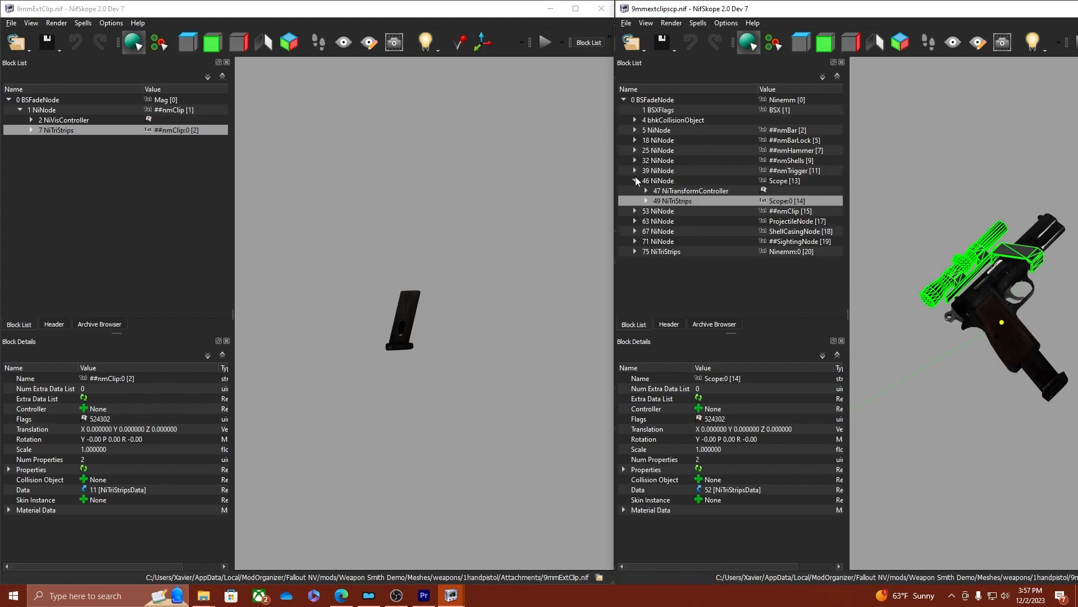
{"action": "left_click", "coordinate": [635, 180]}
{"action": "right_click", "coordinate": [658, 180]}
{"action": "mouse_move", "coordinate": [696, 172]}
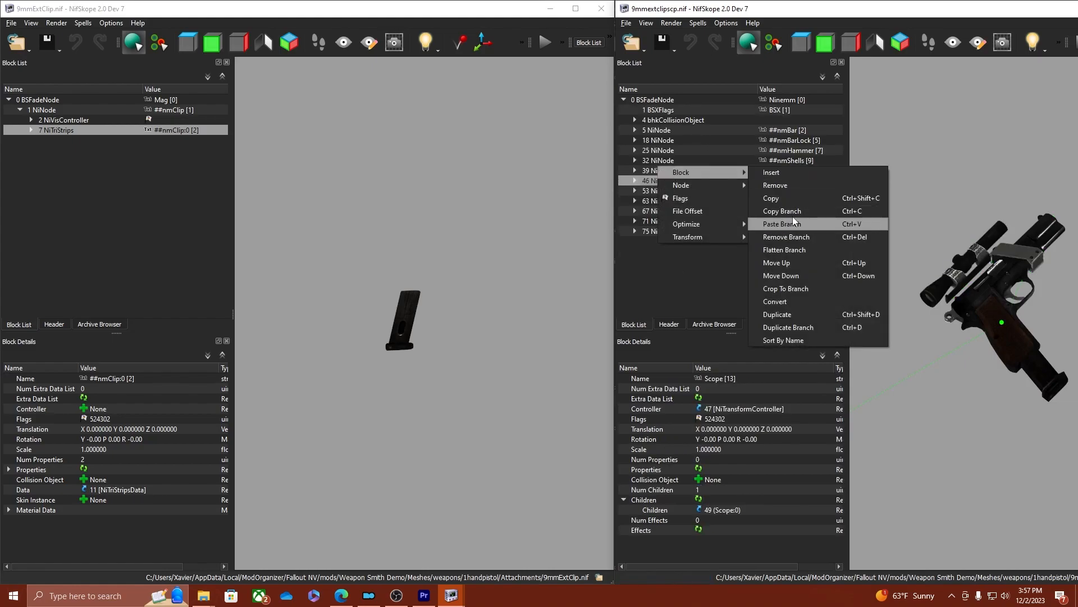
{"action": "left_click", "coordinate": [793, 223]}
{"action": "left_click", "coordinate": [719, 224]}
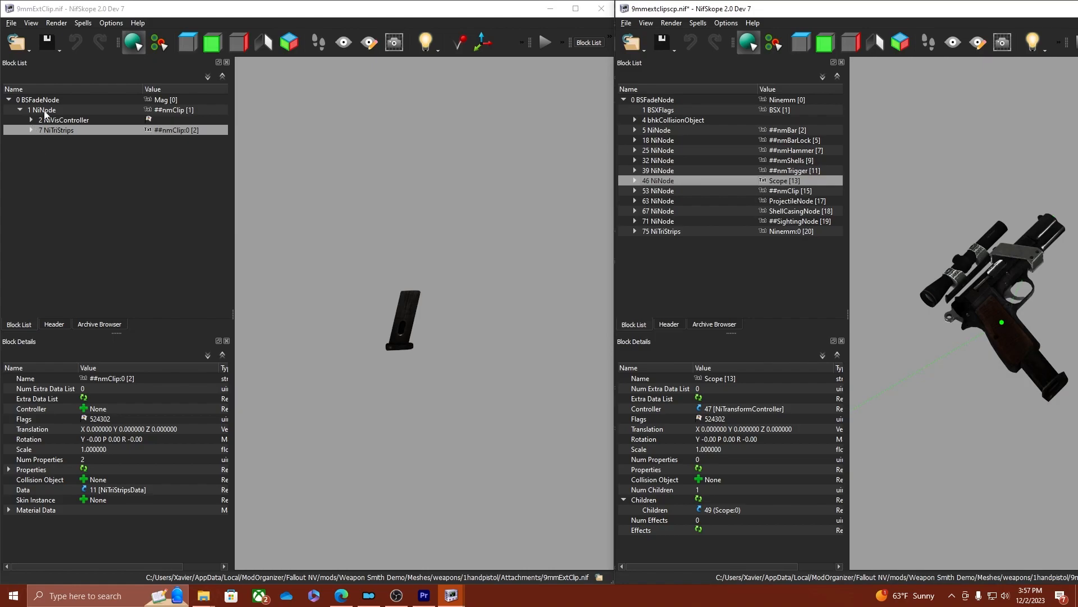
Paste the Scope branch under the root BSFadeNode of 9mmExtClip.nif.
{"action": "left_click", "coordinate": [19, 110]}
{"action": "right_click", "coordinate": [40, 100]}
{"action": "mouse_move", "coordinate": [63, 97]}
{"action": "left_click", "coordinate": [236, 144]}
{"action": "left_click", "coordinate": [86, 143]}
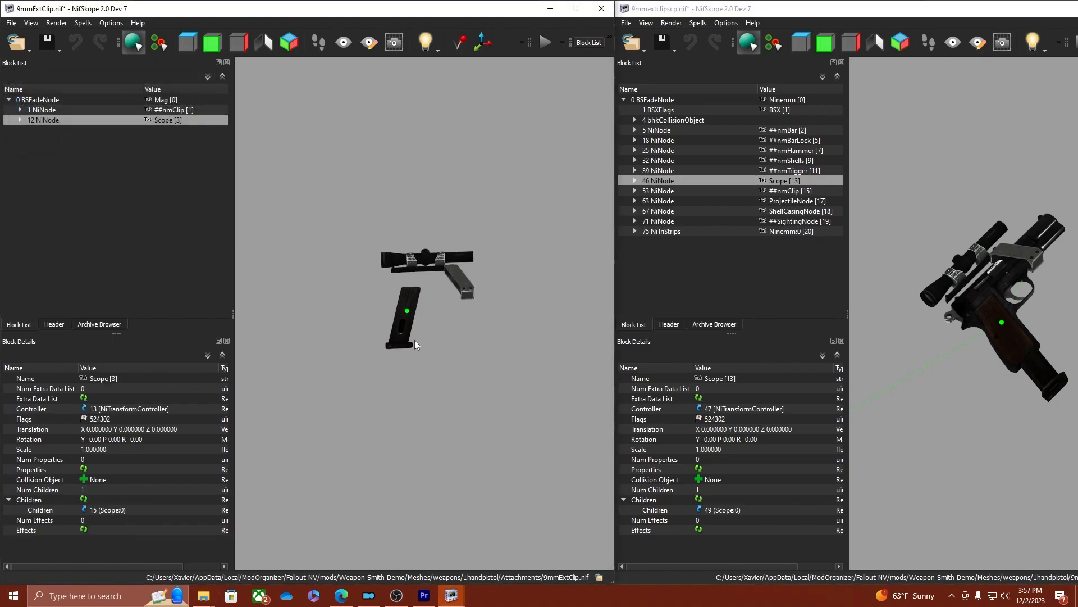
Remove the ##nmClip magazine branch at block 1 from the file holding the pasted scope.
{"action": "left_click", "coordinate": [412, 307]}
{"action": "left_click", "coordinate": [46, 110]}
{"action": "right_click", "coordinate": [47, 109]}
{"action": "mouse_move", "coordinate": [84, 104]}
{"action": "left_click", "coordinate": [189, 169]}
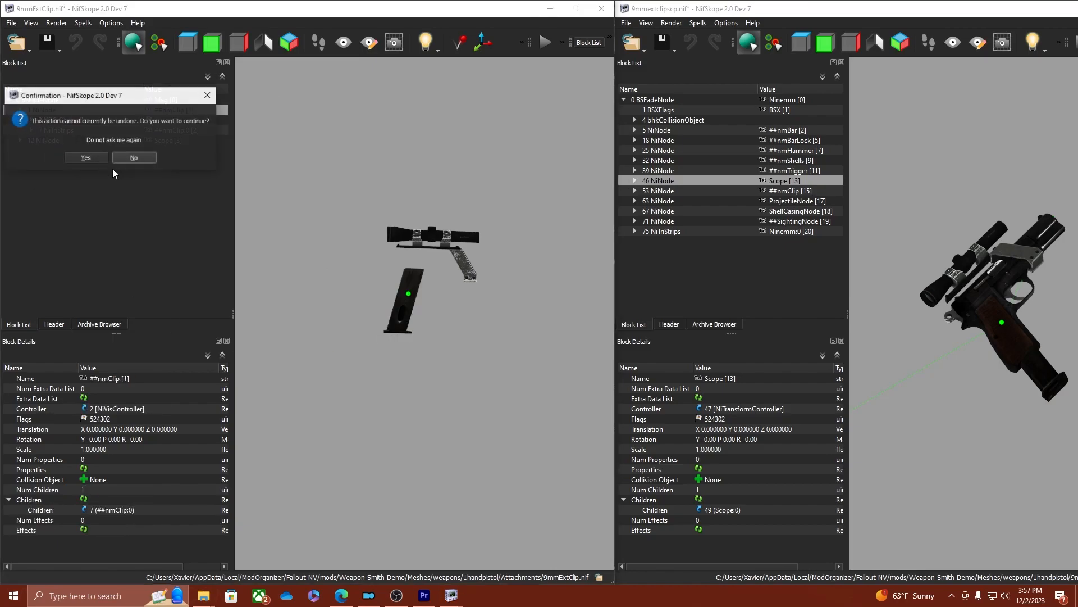
{"action": "left_click", "coordinate": [96, 161]}
{"action": "left_click", "coordinate": [45, 103]}
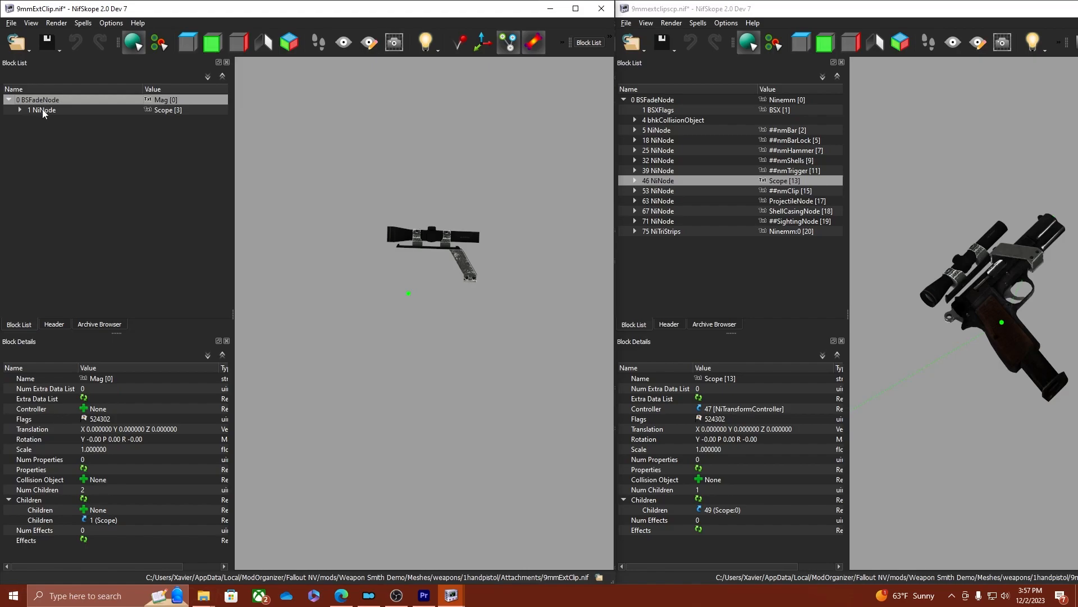
{"action": "left_click", "coordinate": [43, 110]}
{"action": "left_click", "coordinate": [99, 100]}
{"action": "double_click", "coordinate": [84, 378]}
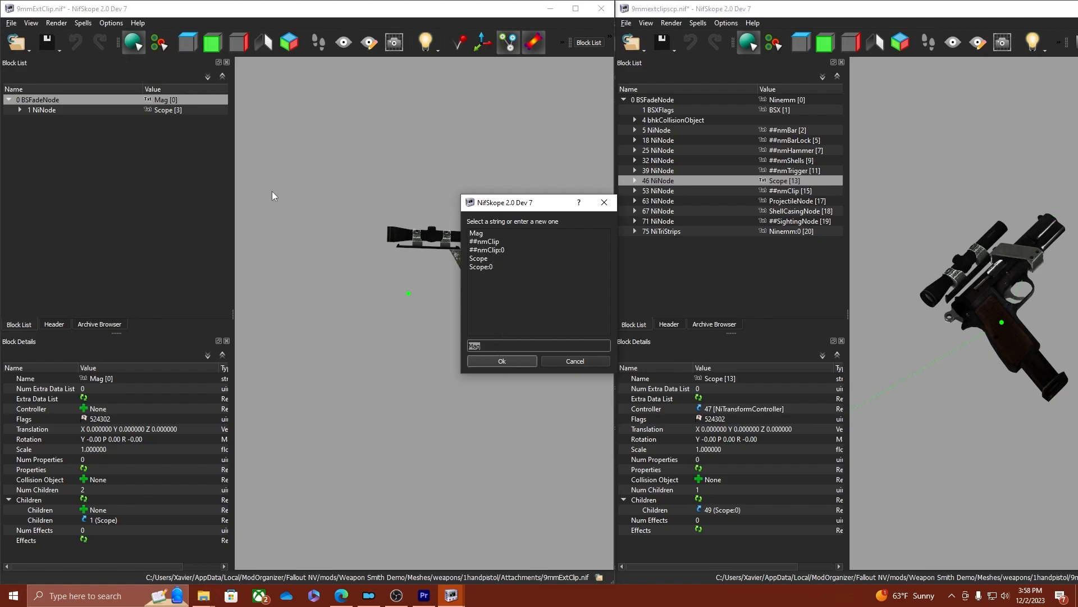
{"action": "left_click", "coordinate": [576, 361]}
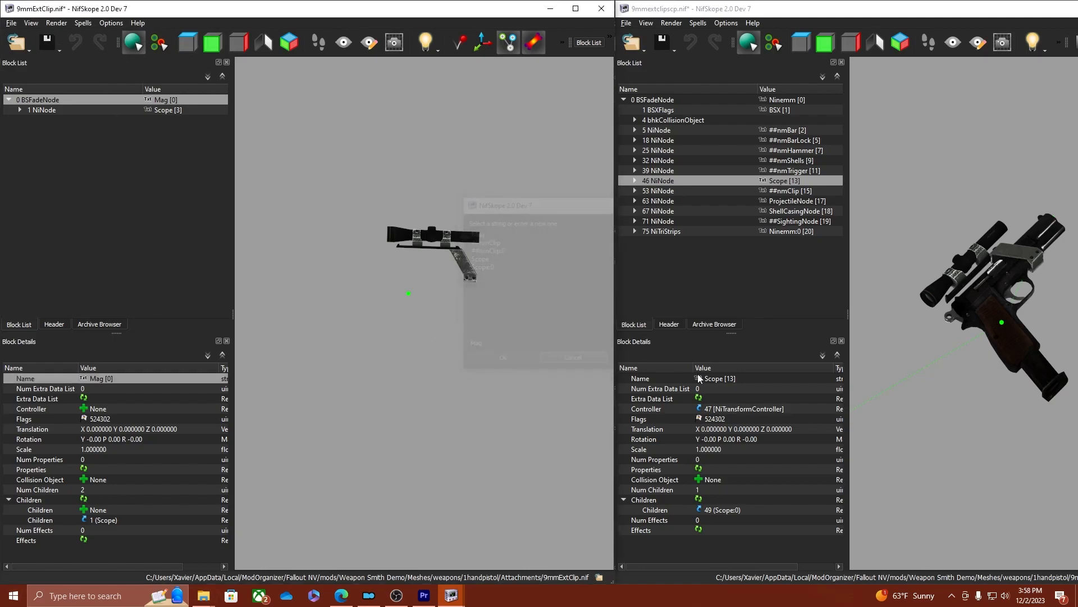
Examine the extended magazine mesh in 9mmextclipscp.nif and the child blocks of the pasted Scope node.
{"action": "left_click", "coordinate": [1039, 365]}
{"action": "left_click", "coordinate": [454, 245]}
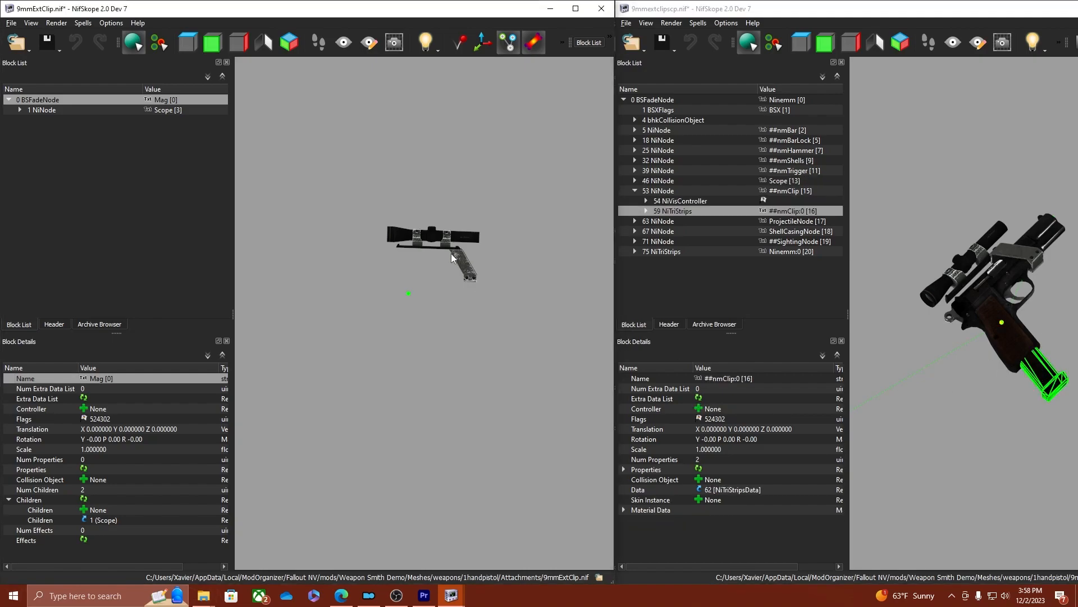
{"action": "left_click", "coordinate": [452, 257]}
{"action": "left_click", "coordinate": [166, 100]}
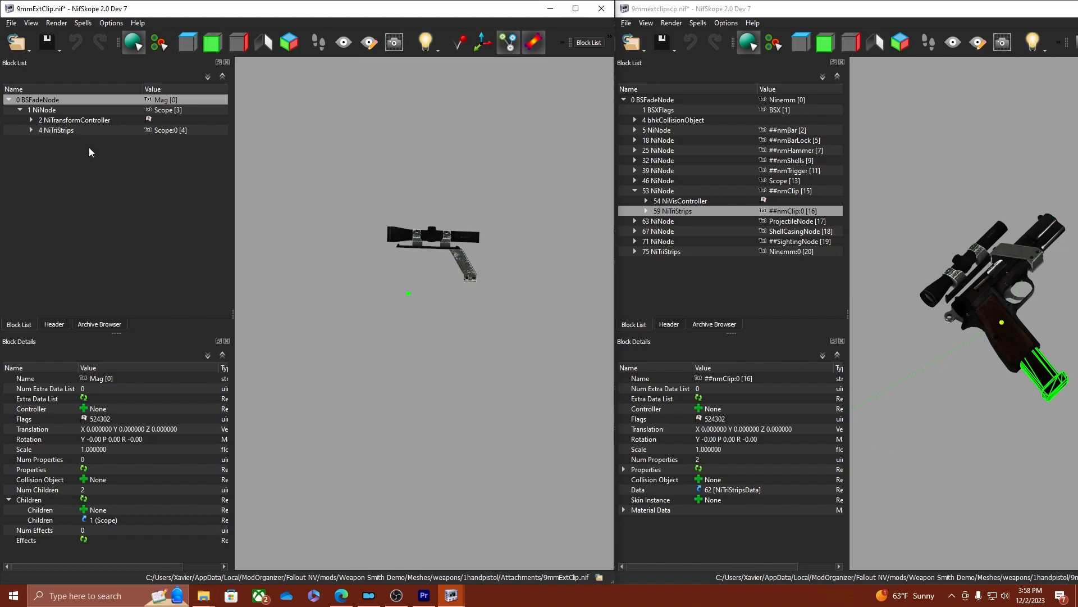
{"action": "left_click", "coordinate": [31, 130]}
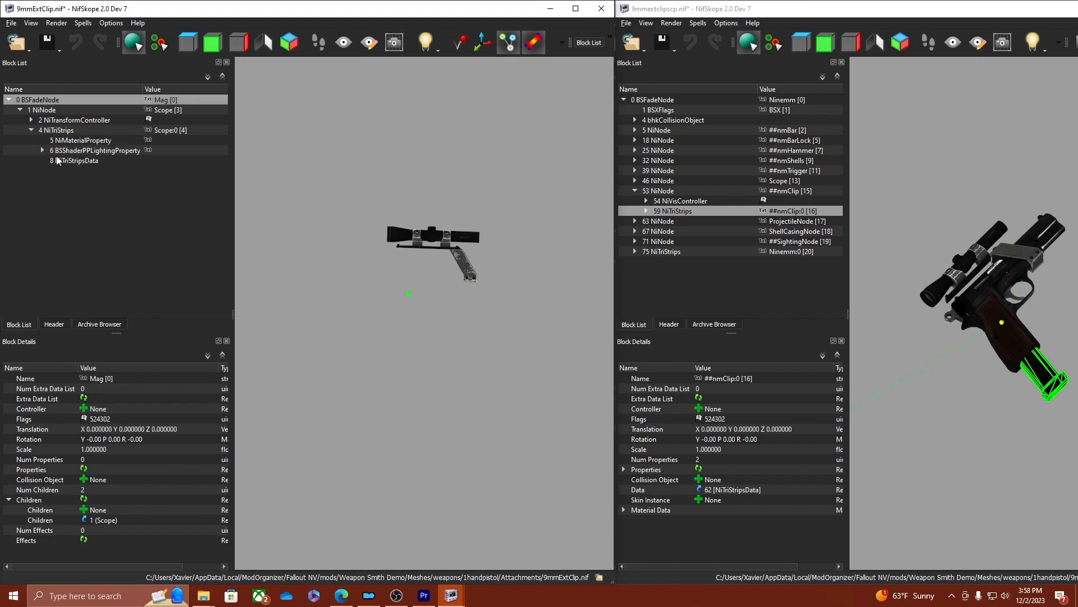
{"action": "left_click", "coordinate": [168, 110]}
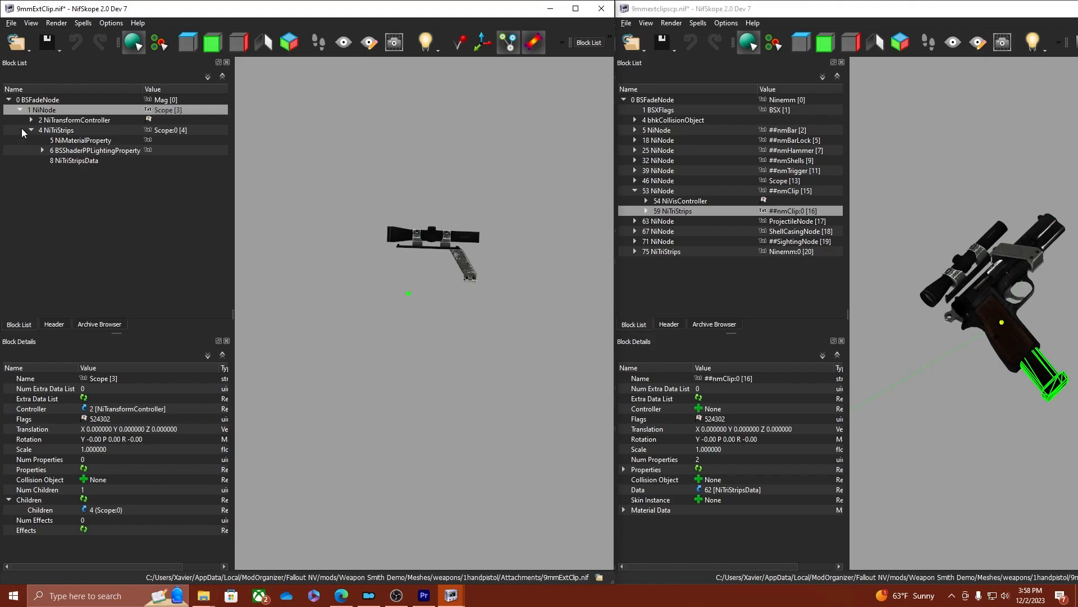
{"action": "left_click", "coordinate": [31, 130]}
Rename the scope file's root BSFadeNode to Scope01.
{"action": "left_click", "coordinate": [143, 100]}
{"action": "left_click", "coordinate": [82, 380]}
{"action": "left_click", "coordinate": [88, 84]}
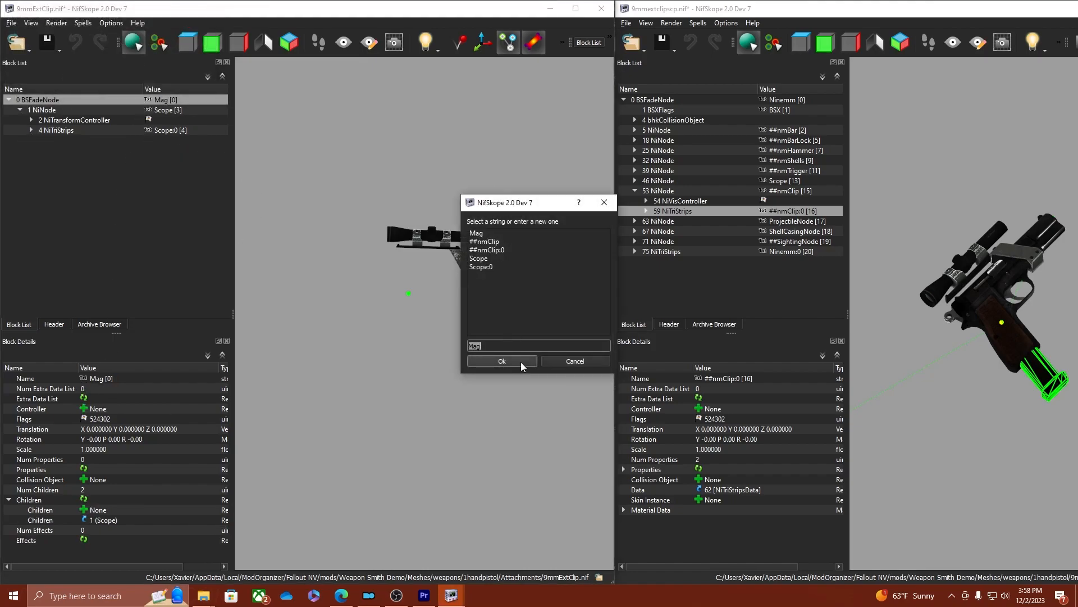
{"action": "type", "text": "Scope01"}
{"action": "left_click", "coordinate": [521, 362]}
{"action": "left_click", "coordinate": [182, 110]}
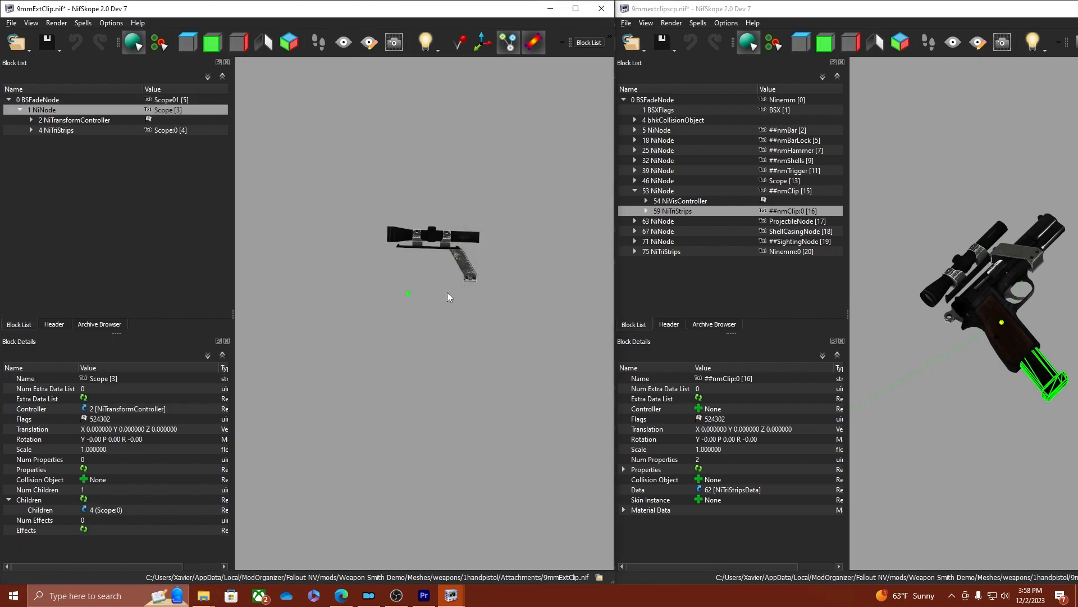
Save the scope file as a new file named 9mmScope.nif in the Attachments folder.
{"action": "left_click", "coordinate": [11, 23]}
{"action": "left_click", "coordinate": [33, 129]}
{"action": "left_click_drag", "start_coordinate": [115, 413], "coordinate": [103, 414]}
{"action": "type", "text": "Scope.nif"}
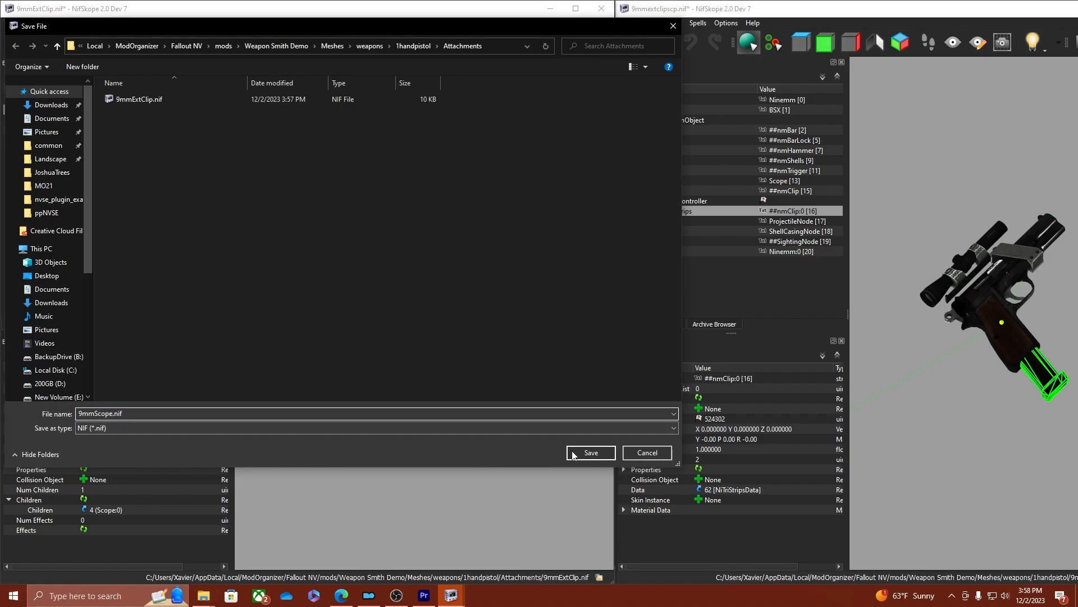
{"action": "left_click", "coordinate": [590, 453]}
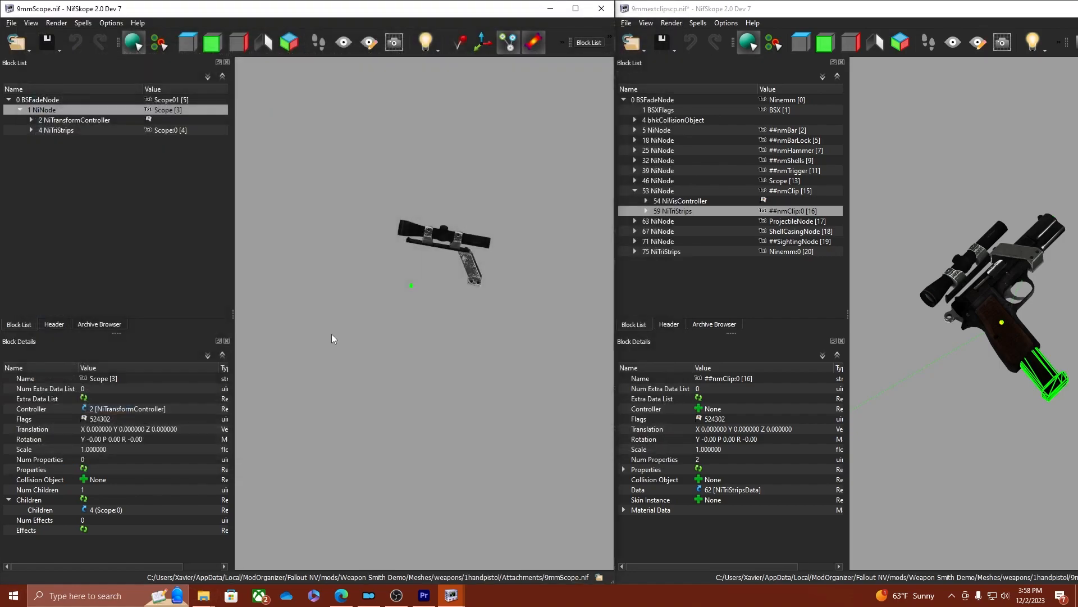
Remove the unused strings from 9mmScope.nif.
{"action": "left_click", "coordinate": [83, 23]}
{"action": "mouse_move", "coordinate": [112, 88]}
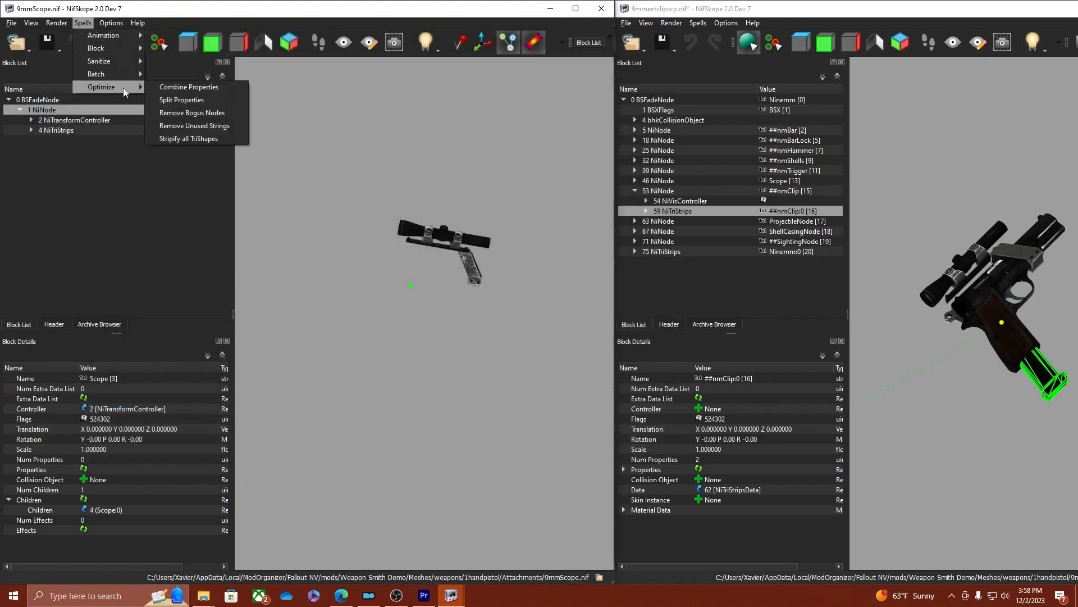
{"action": "left_click", "coordinate": [203, 129]}
{"action": "left_click", "coordinate": [89, 82]}
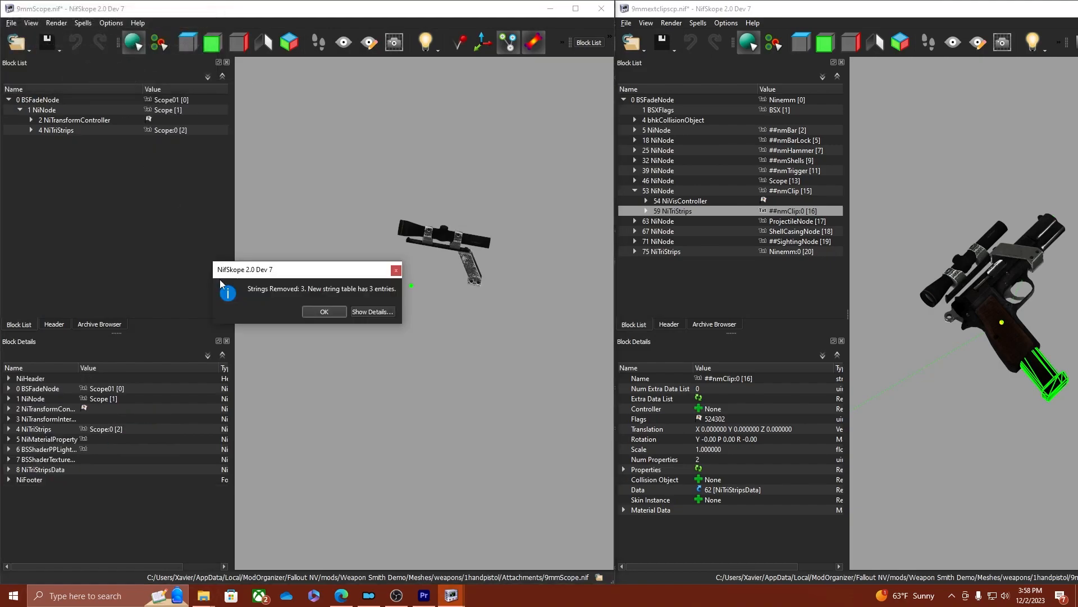
{"action": "left_click", "coordinate": [324, 311]}
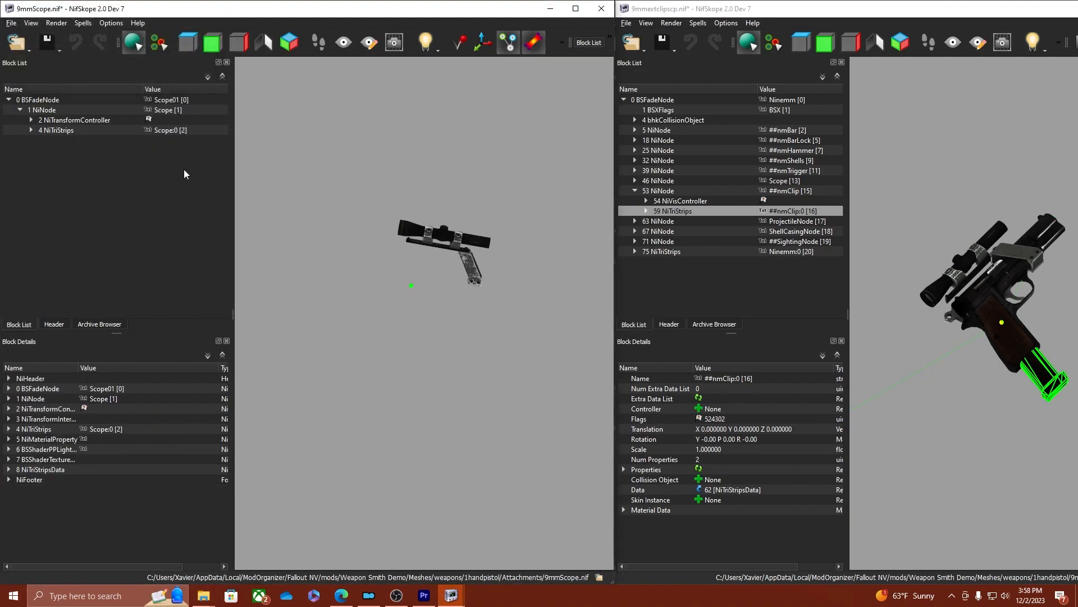
Sanitize 9mmScope.nif by collapsing and reordering its link arrays.
{"action": "left_click", "coordinate": [83, 22]}
{"action": "mouse_move", "coordinate": [110, 63]}
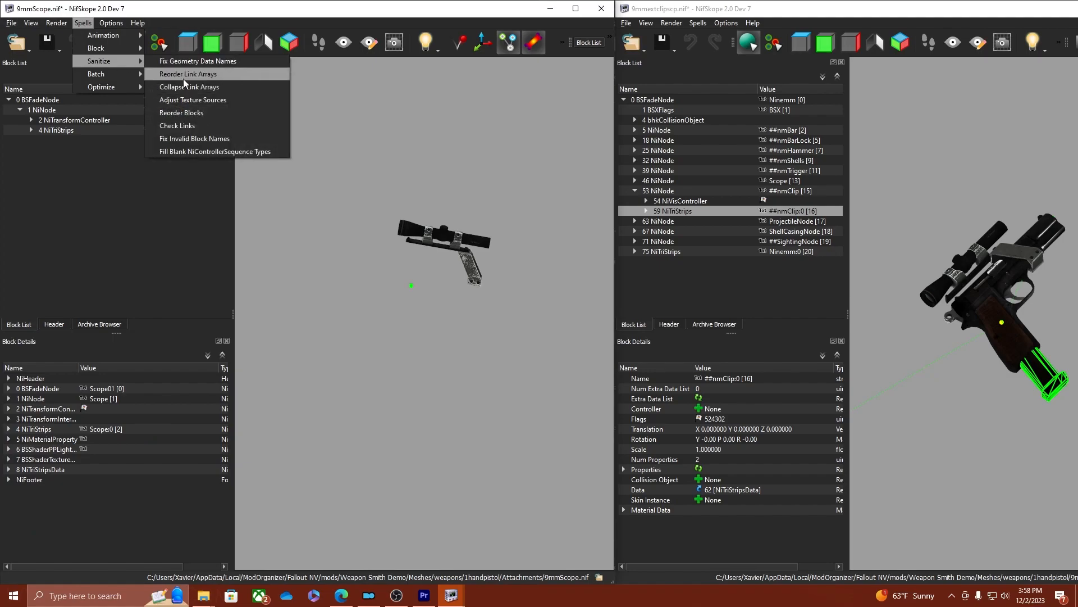
{"action": "left_click", "coordinate": [184, 85]}
{"action": "left_click", "coordinate": [91, 82]}
{"action": "left_click", "coordinate": [84, 24]}
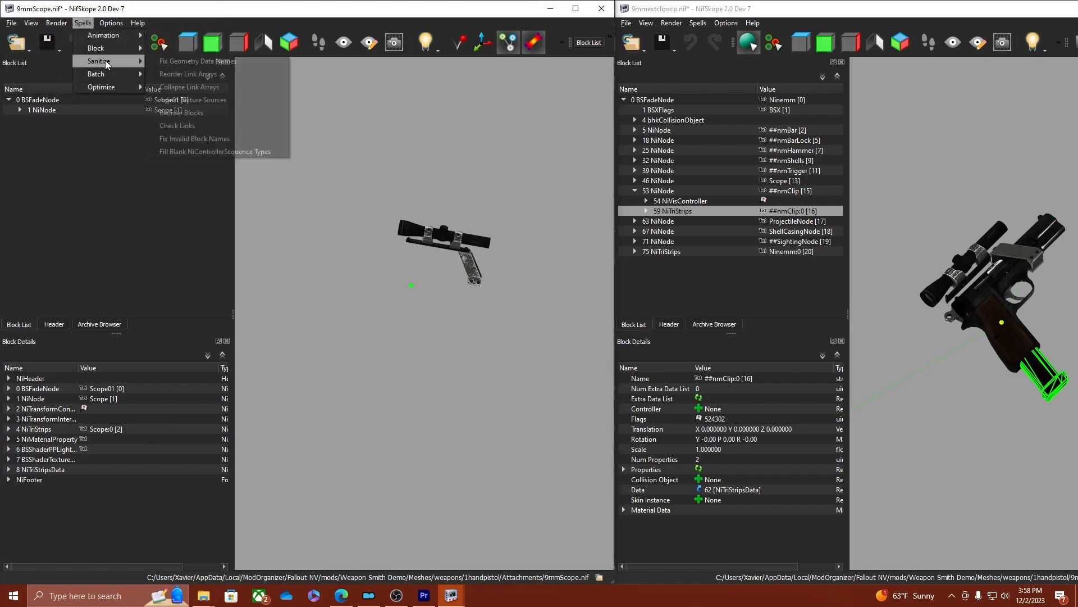
{"action": "left_click", "coordinate": [185, 75]}
{"action": "left_click", "coordinate": [86, 82]}
Reorder the blocks of 9mmScope.nif and check the contents of its Scope node.
{"action": "left_click", "coordinate": [83, 22]}
{"action": "mouse_move", "coordinate": [113, 61]}
{"action": "left_click", "coordinate": [195, 113]}
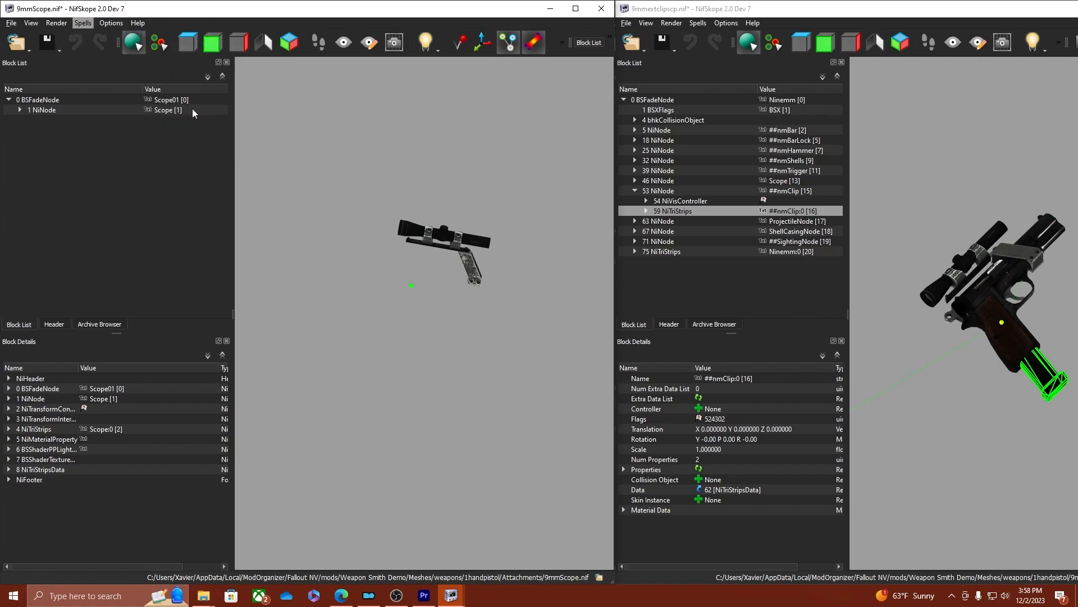
{"action": "left_click", "coordinate": [96, 83]}
{"action": "left_click", "coordinate": [67, 110]}
{"action": "left_click", "coordinate": [21, 110]}
{"action": "left_click", "coordinate": [20, 110]}
{"action": "left_click", "coordinate": [22, 110]}
{"action": "left_click", "coordinate": [22, 110]}
Save the cleaned-up 9mmScope.nif under its existing name.
{"action": "left_click", "coordinate": [84, 23]}
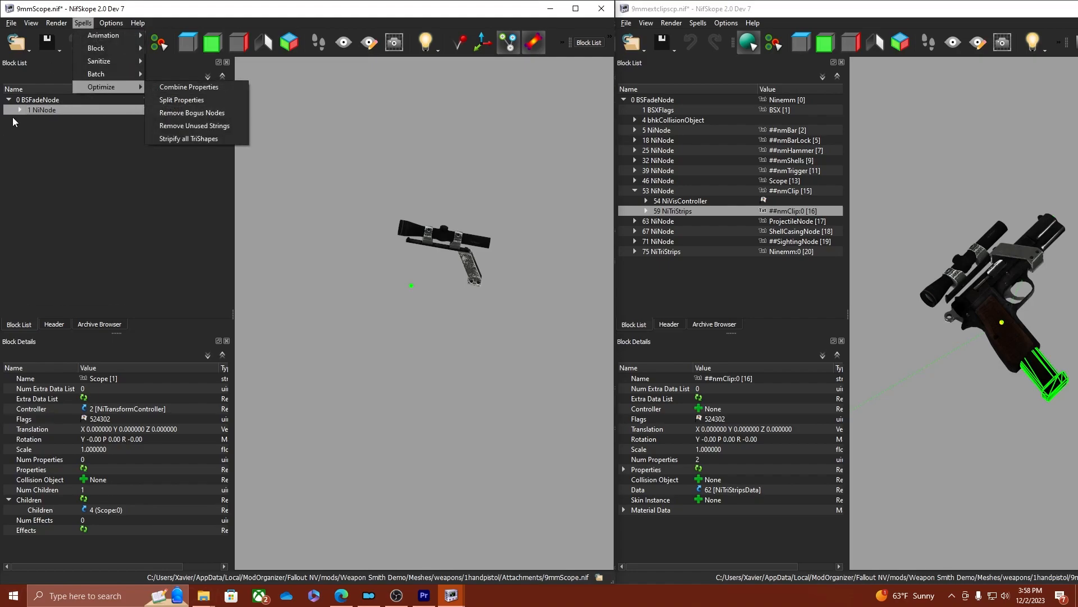
{"action": "left_click", "coordinate": [15, 116]}
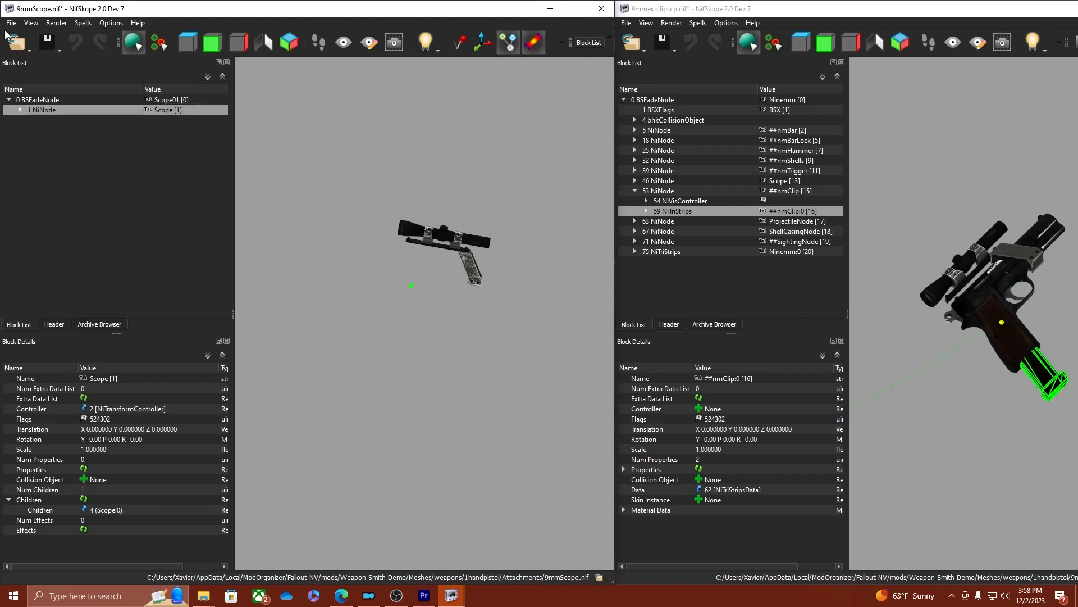
{"action": "left_click", "coordinate": [11, 23]}
{"action": "left_click", "coordinate": [28, 116]}
Remove the Scope node with its whole branch from the root of 9mmScope.nif.
{"action": "left_click", "coordinate": [756, 287]}
{"action": "left_click_drag", "start_coordinate": [973, 328], "coordinate": [990, 331]}
{"action": "left_click", "coordinate": [990, 332]}
{"action": "left_click_drag", "start_coordinate": [945, 373], "coordinate": [853, 351]}
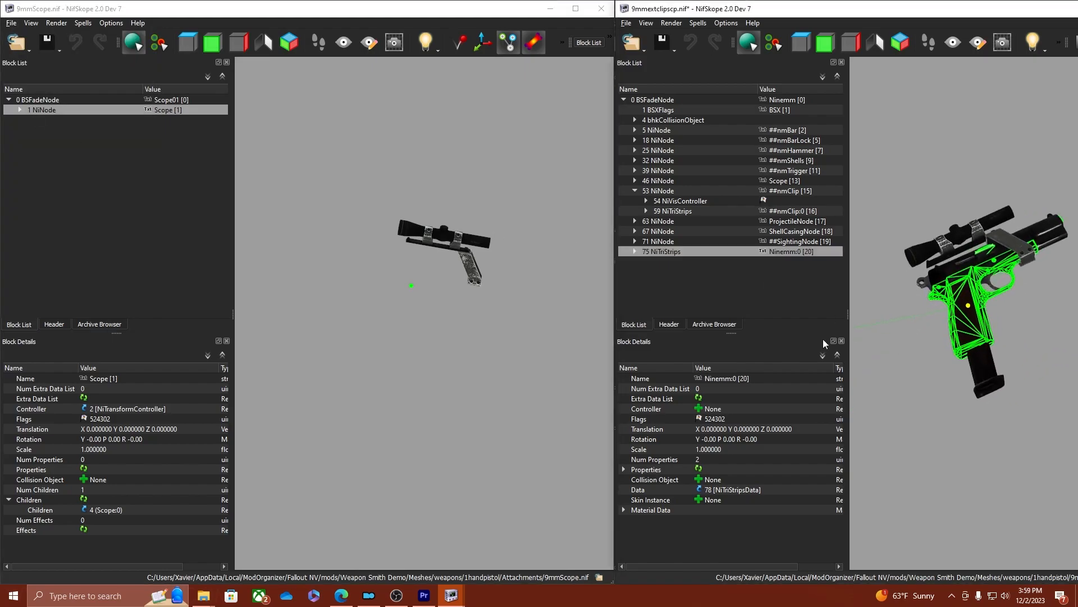
{"action": "left_click", "coordinate": [475, 264]}
{"action": "left_click", "coordinate": [42, 111]}
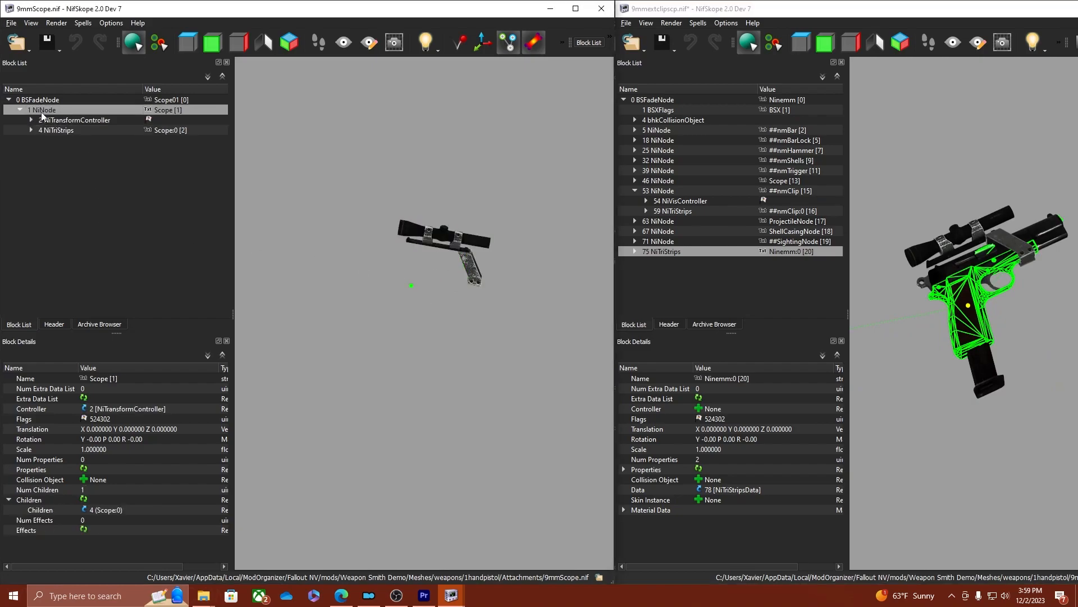
{"action": "right_click", "coordinate": [42, 106]}
{"action": "mouse_move", "coordinate": [84, 107]}
{"action": "left_click", "coordinate": [176, 173]}
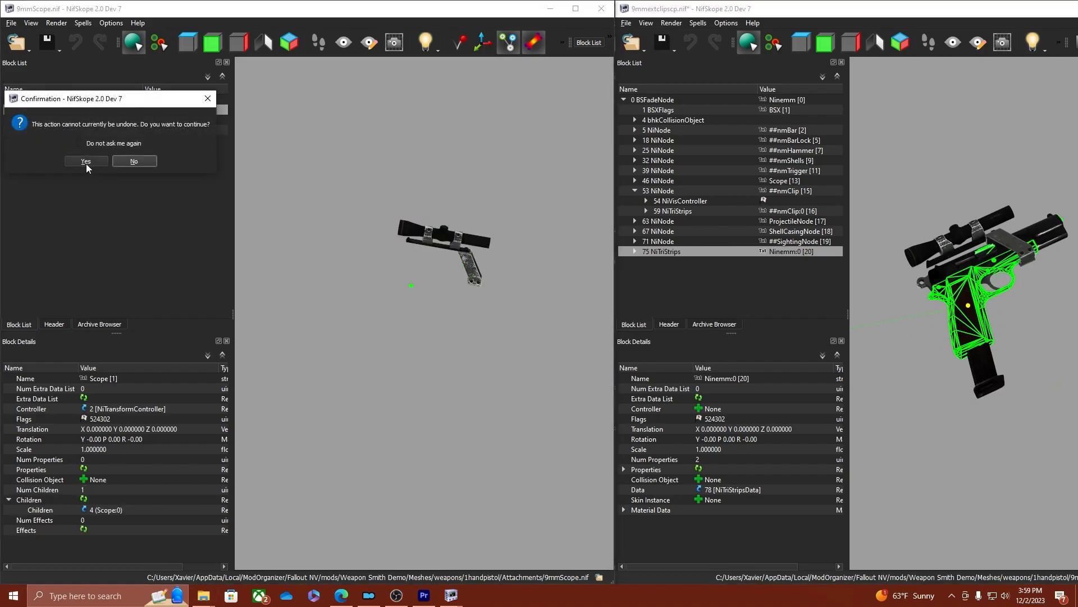
{"action": "left_click", "coordinate": [84, 163]}
Copy the ##nmClip branch from 9mmextclipscp.nif and paste it under the Scope01 root node of the open 9mmScope.nif.
{"action": "left_click", "coordinate": [994, 377]}
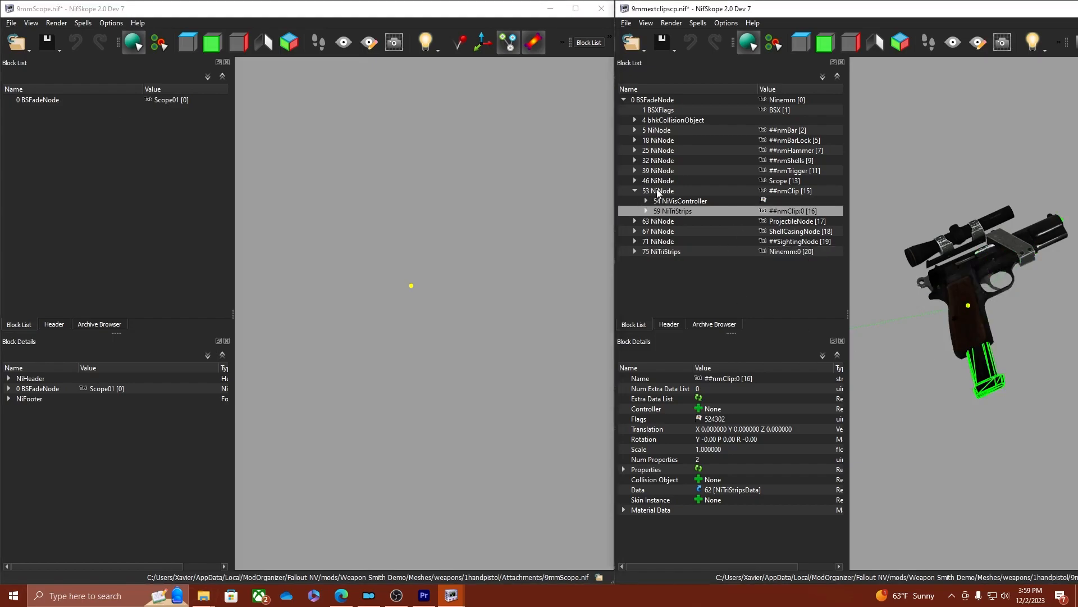
{"action": "left_click", "coordinate": [655, 192]}
{"action": "right_click", "coordinate": [655, 191]}
{"action": "mouse_move", "coordinate": [697, 191]}
{"action": "left_click", "coordinate": [786, 256]}
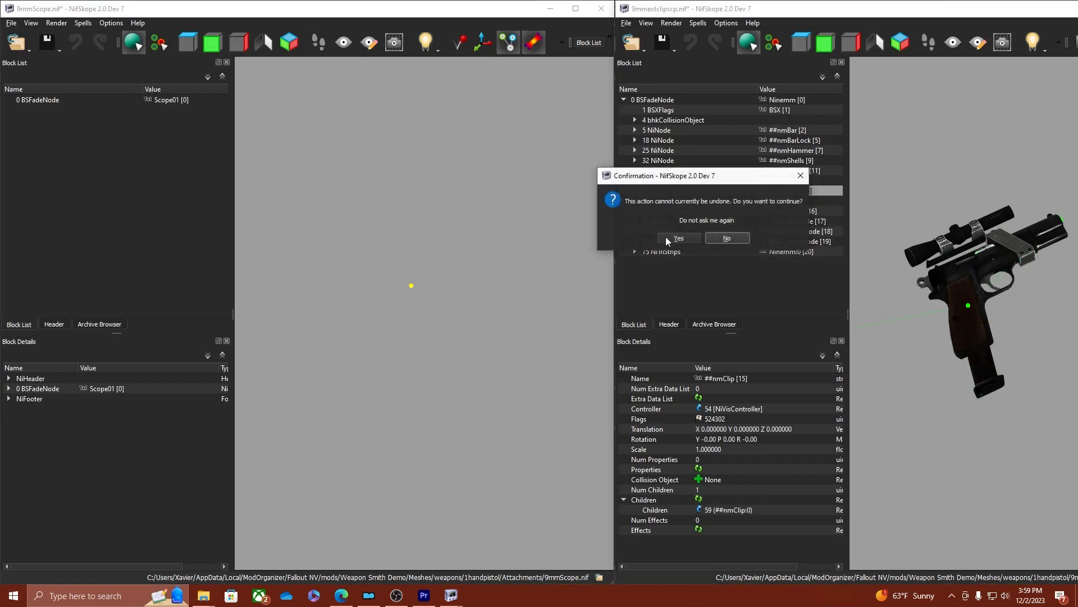
{"action": "left_click", "coordinate": [667, 239]}
{"action": "right_click", "coordinate": [69, 99]}
{"action": "mouse_move", "coordinate": [90, 99]}
{"action": "left_click", "coordinate": [196, 151]}
{"action": "left_click", "coordinate": [95, 147]}
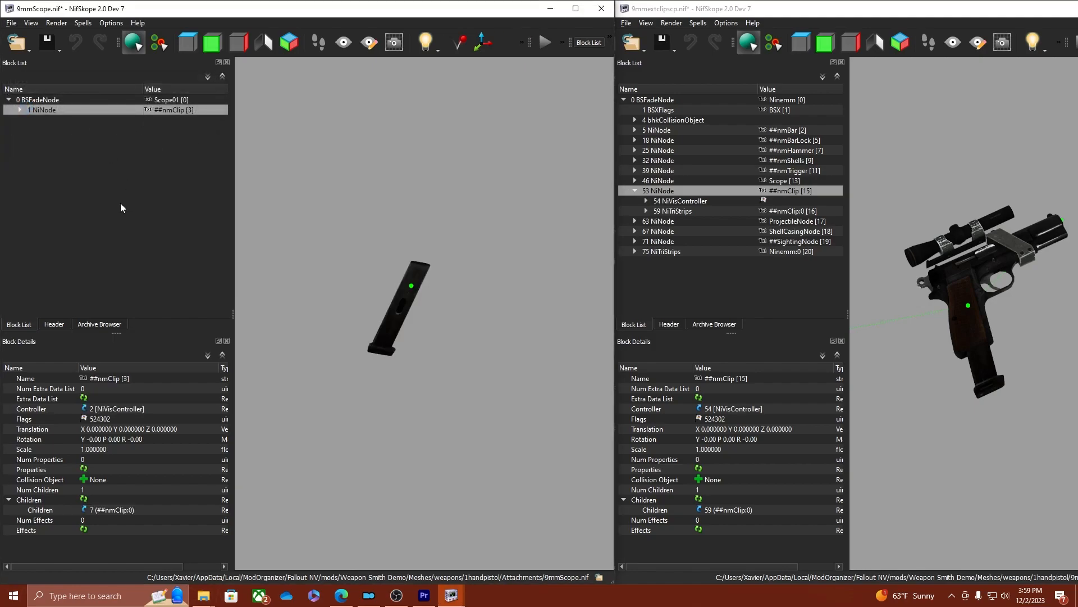
Rename the root BSFadeNode that holds the pasted magazine to Mag.
{"action": "left_click", "coordinate": [165, 103]}
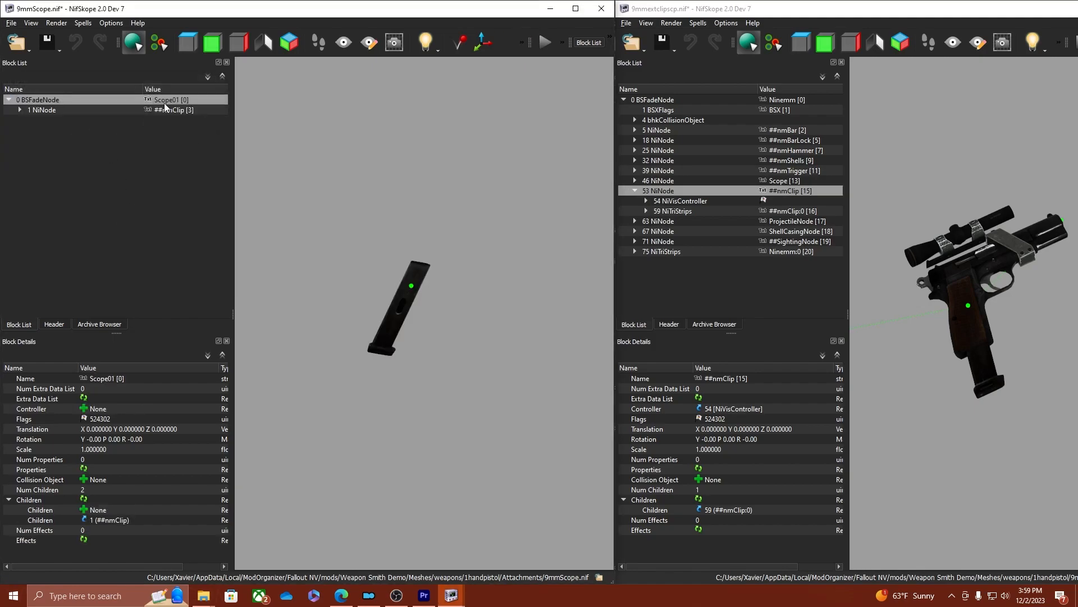
{"action": "left_click", "coordinate": [87, 376]}
{"action": "left_click", "coordinate": [93, 80]}
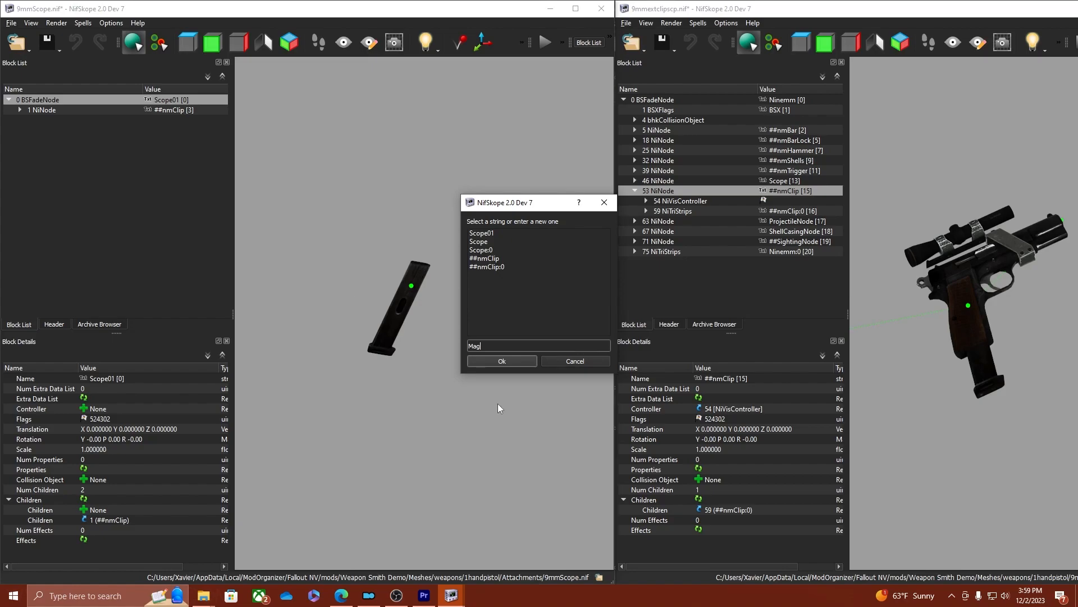
{"action": "left_click", "coordinate": [491, 361]}
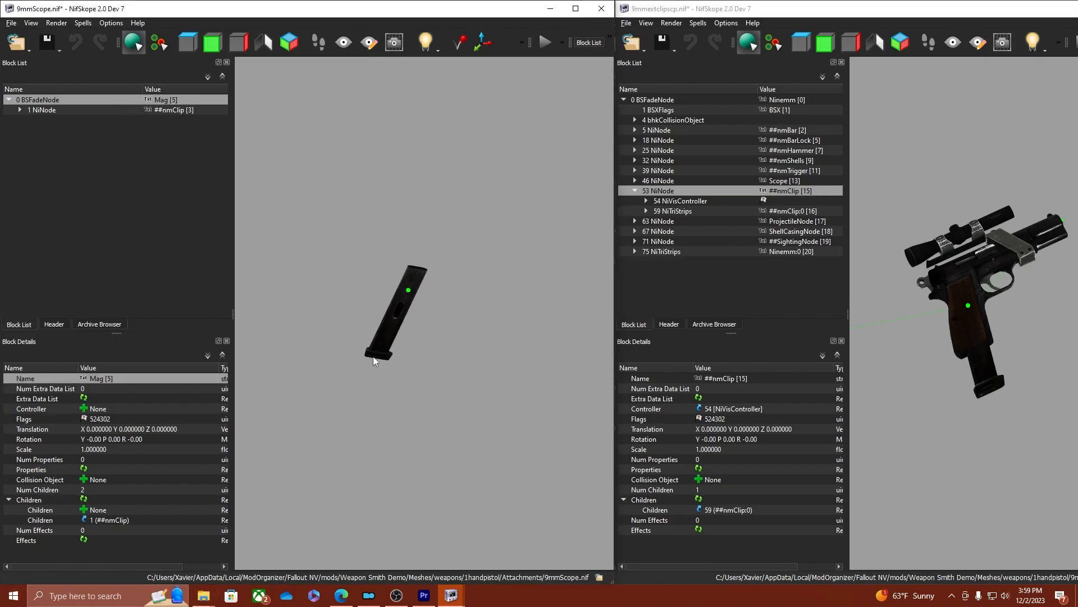
Inspect the pasted extended magazine and its ##nmClip node, and remove the unused strings from the Mag file.
{"action": "left_click_drag", "start_coordinate": [378, 349], "coordinate": [421, 364]}
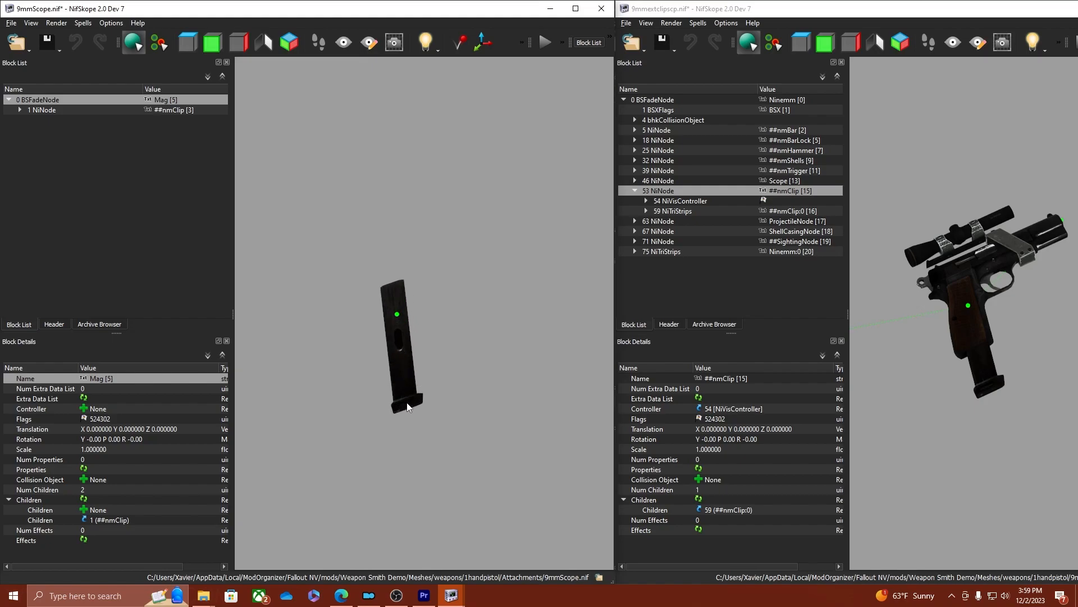
{"action": "scroll", "coordinate": [404, 393], "scroll_direction": "up", "scroll_amount": 4}
{"action": "left_click", "coordinate": [167, 111]}
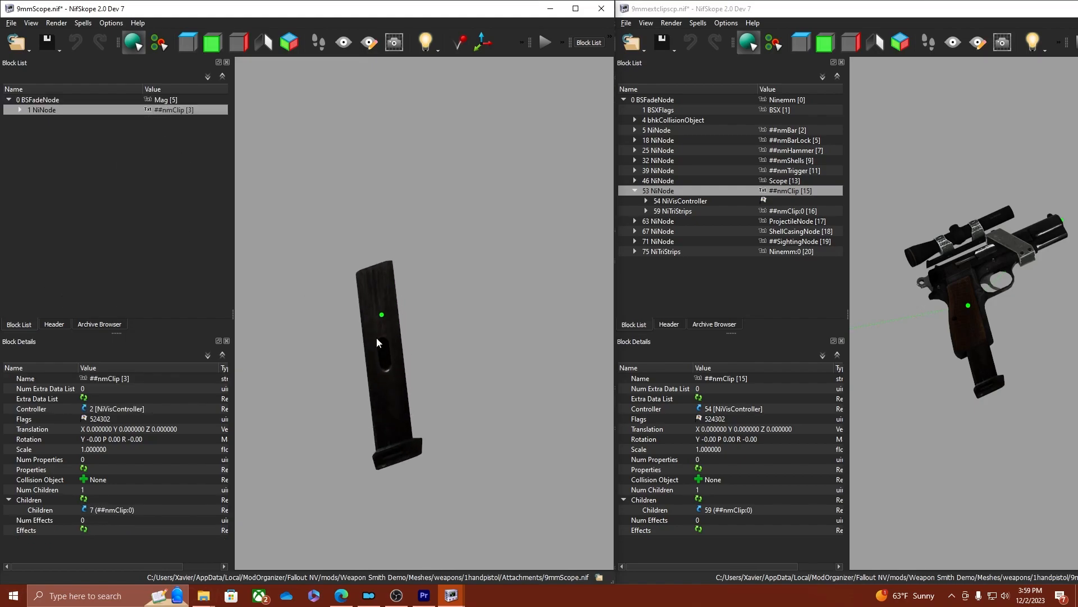
{"action": "scroll", "coordinate": [389, 332], "scroll_direction": "down", "scroll_amount": 5}
{"action": "left_click", "coordinate": [408, 341]}
{"action": "left_click_drag", "start_coordinate": [382, 412], "coordinate": [414, 344]}
{"action": "double_click", "coordinate": [35, 111]}
{"action": "left_click", "coordinate": [82, 24]}
{"action": "mouse_move", "coordinate": [107, 61]}
{"action": "left_click", "coordinate": [204, 88]}
Sanitize the Mag file by collapsing and reordering its link arrays.
{"action": "left_click", "coordinate": [80, 24]}
{"action": "left_click", "coordinate": [170, 75]}
{"action": "left_click", "coordinate": [80, 24]}
{"action": "left_click", "coordinate": [169, 115]}
Reorder the blocks of the Mag file.
{"action": "left_click", "coordinate": [82, 24]}
{"action": "mouse_move", "coordinate": [114, 89]}
{"action": "left_click", "coordinate": [205, 126]}
{"action": "left_click", "coordinate": [323, 311]}
Start saving under a new name and rename the existing 9mmExtClip.nif in the Attachments folder to 9mmClip.nif.
{"action": "left_click", "coordinate": [11, 23]}
{"action": "left_click", "coordinate": [28, 129]}
{"action": "left_click", "coordinate": [138, 99]}
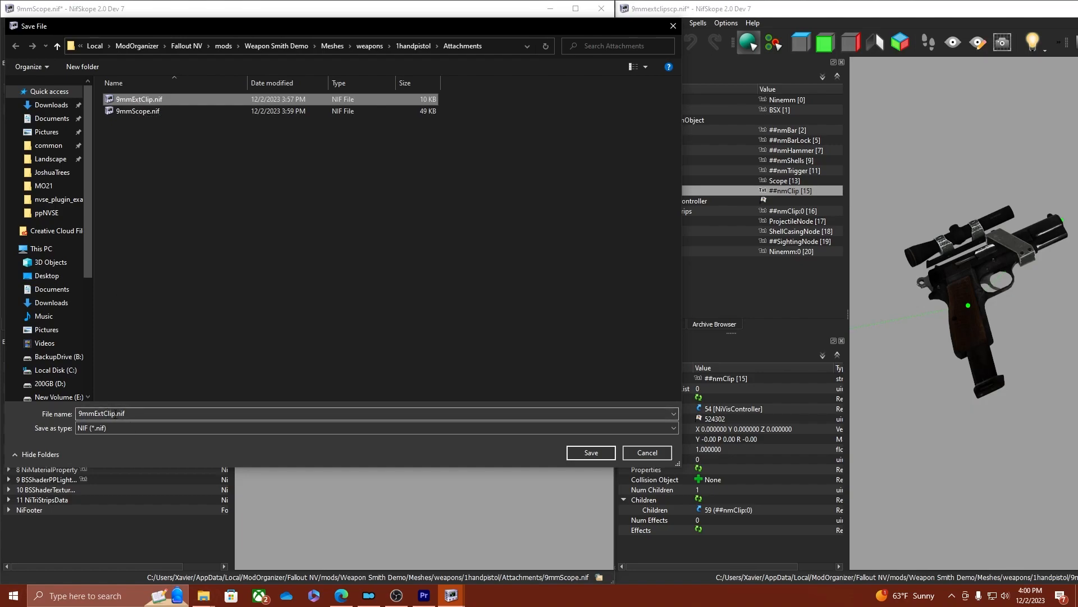
{"action": "left_click", "coordinate": [138, 101]}
{"action": "left_click", "coordinate": [139, 101]}
{"action": "key", "text": "BackSpace"}
{"action": "key", "text": "BackSpace"}
{"action": "key", "text": "BackSpace"}
{"action": "left_click", "coordinate": [145, 111]}
Save the extended magazine in the Attachments folder as 9mmExtClip.nif.
{"action": "left_click", "coordinate": [135, 98]}
{"action": "left_click", "coordinate": [91, 413]}
{"action": "type", "text": "Ext"}
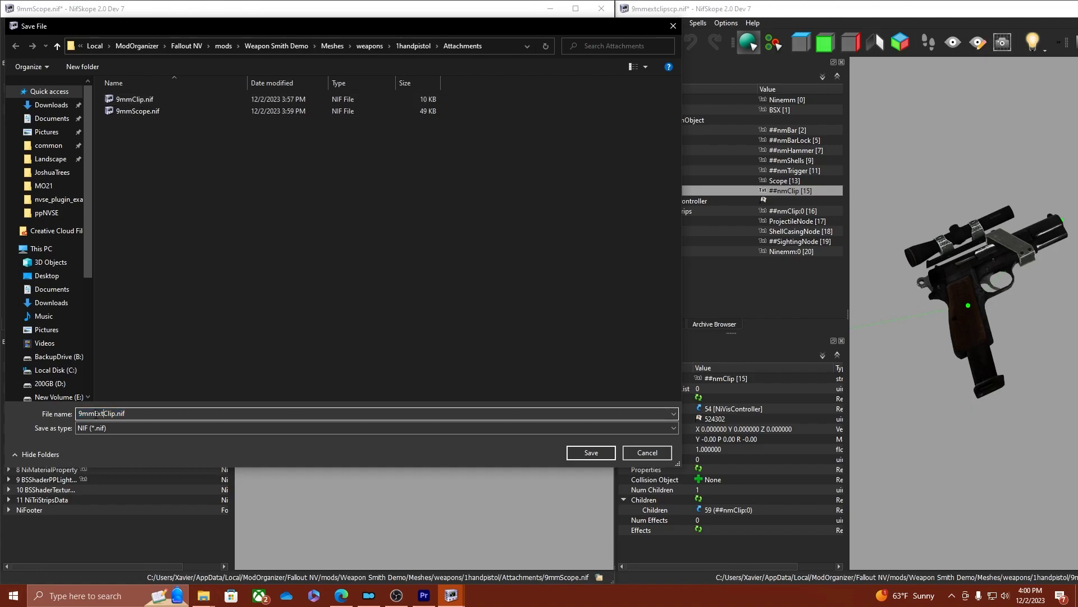
{"action": "key", "text": "Return"}
Open 9mmClip.nif from the Attachments folder and check the standard magazine mesh.
{"action": "left_click", "coordinate": [11, 23]}
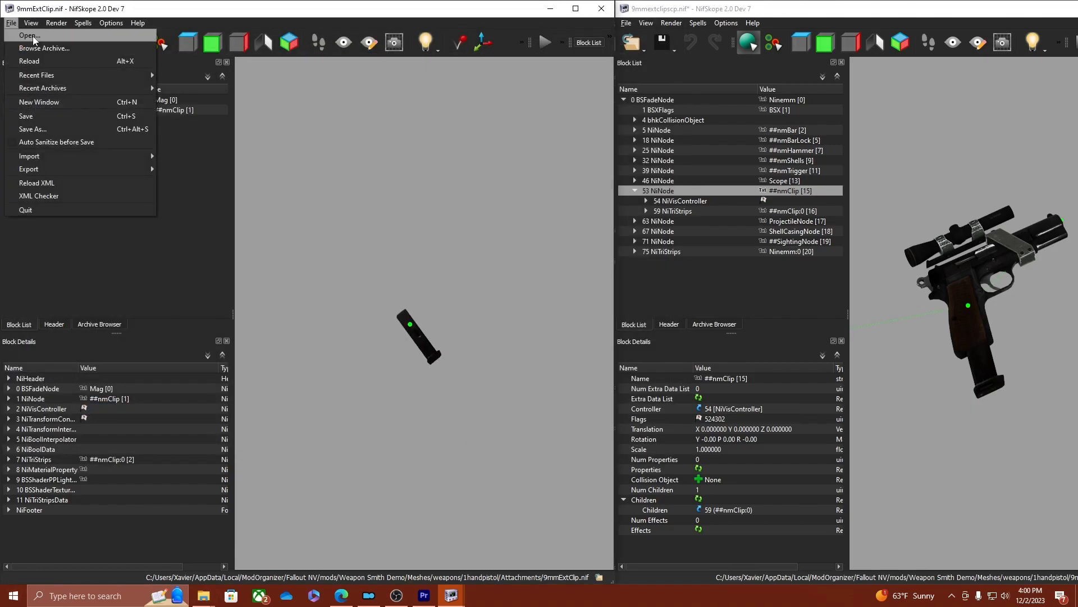
{"action": "left_click", "coordinate": [31, 52]}
{"action": "double_click", "coordinate": [163, 104]}
{"action": "left_click_drag", "start_coordinate": [414, 264], "coordinate": [351, 329]}
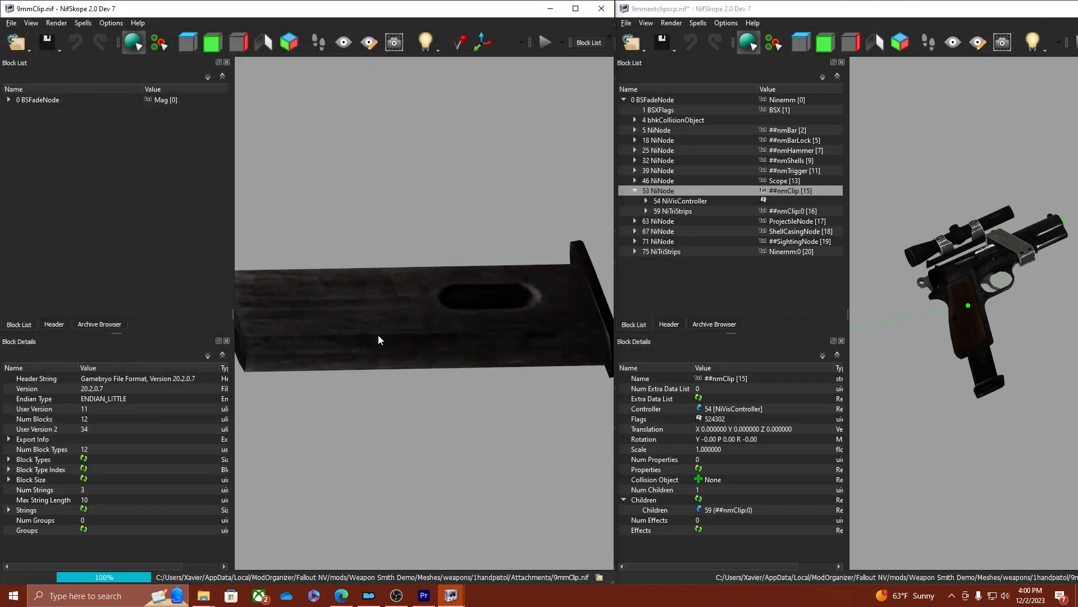
{"action": "scroll", "coordinate": [351, 329], "scroll_direction": "down", "scroll_amount": 5}
Open 9mmExtClip.nif from the Attachments folder and check the extended magazine mesh.
{"action": "left_click", "coordinate": [11, 23]}
{"action": "left_click", "coordinate": [31, 52]}
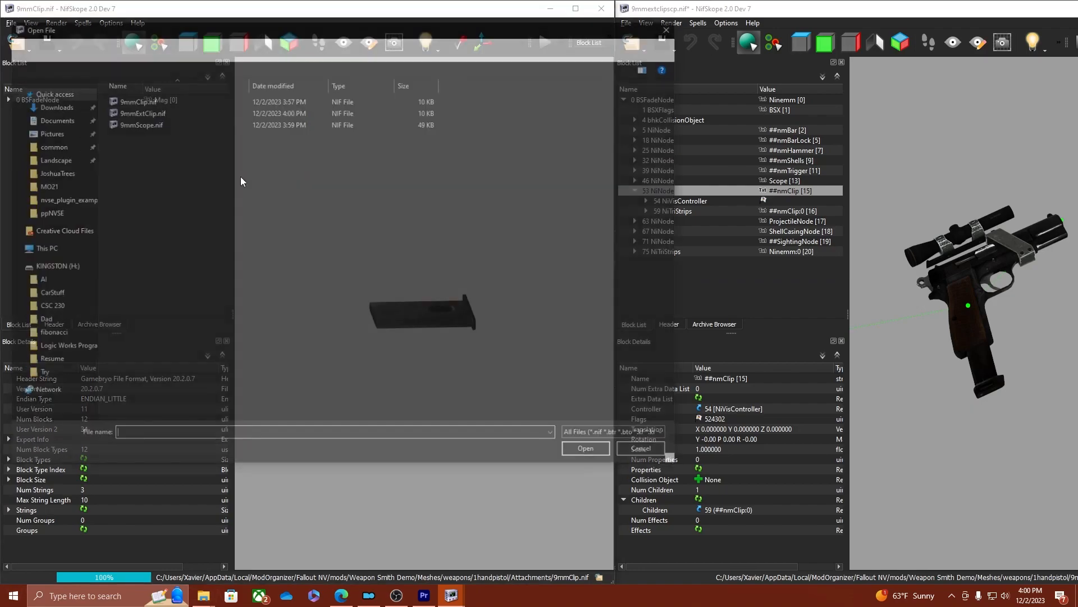
{"action": "double_click", "coordinate": [163, 115]}
{"action": "left_click_drag", "start_coordinate": [437, 256], "coordinate": [407, 325]}
{"action": "scroll", "coordinate": [408, 324], "scroll_direction": "down", "scroll_amount": 5}
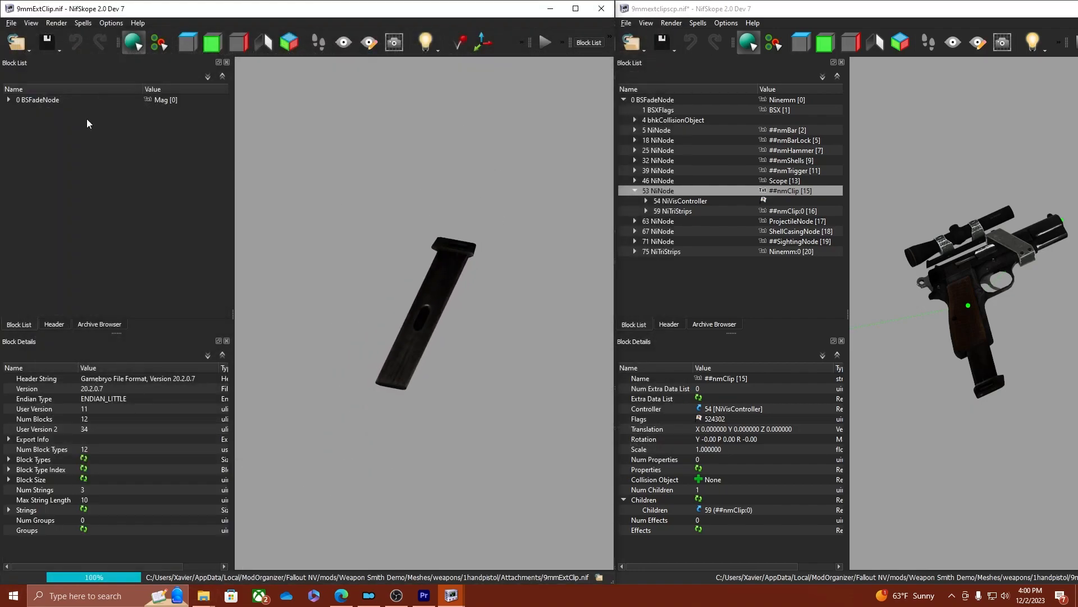
Open 9mmScope.nif from the Attachments folder and check the scope mesh.
{"action": "left_click", "coordinate": [11, 23]}
{"action": "left_click", "coordinate": [31, 52]}
{"action": "left_click", "coordinate": [138, 123]}
{"action": "double_click", "coordinate": [158, 128]}
{"action": "left_click_drag", "start_coordinate": [457, 254], "coordinate": [445, 303]}
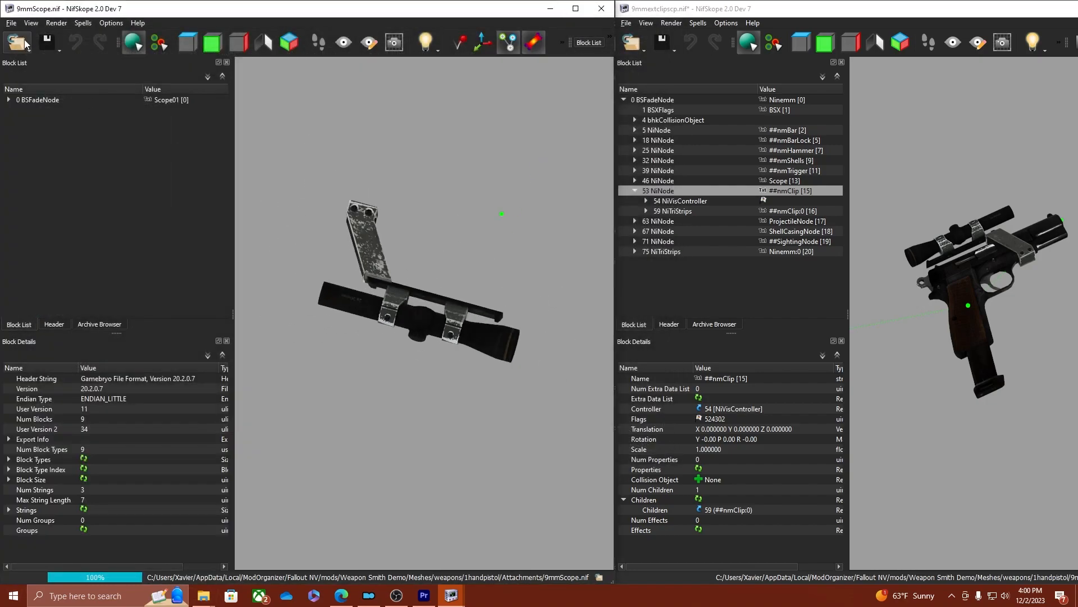
Open 9mm.nif in place of 9mmextclipscp.nif and check the base pistol from another angle.
{"action": "left_click", "coordinate": [625, 24]}
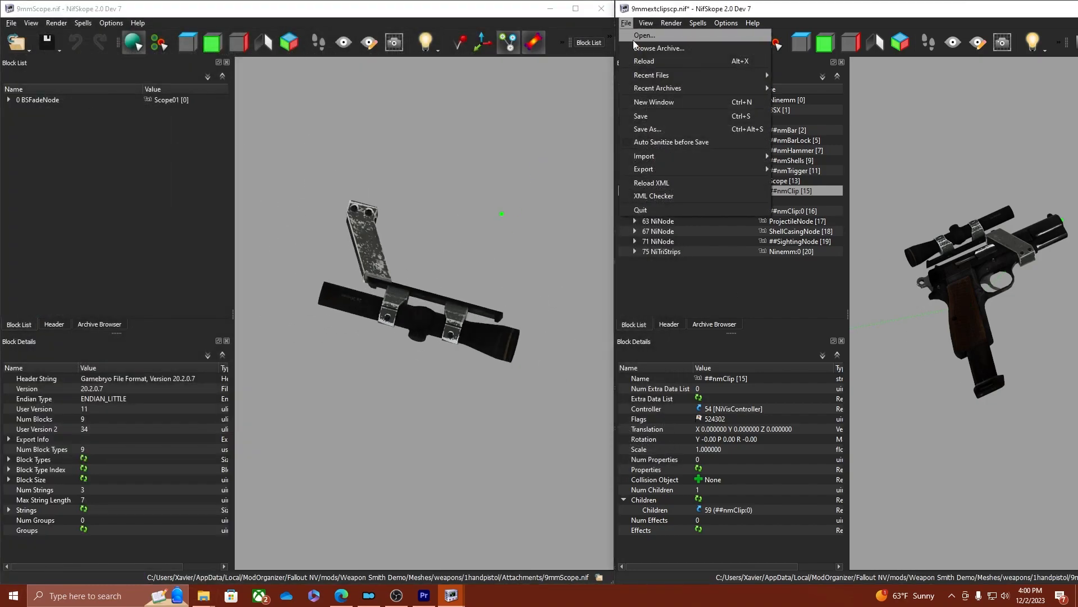
{"action": "left_click", "coordinate": [636, 37]}
{"action": "left_click", "coordinate": [911, 318]}
{"action": "double_click", "coordinate": [649, 111]}
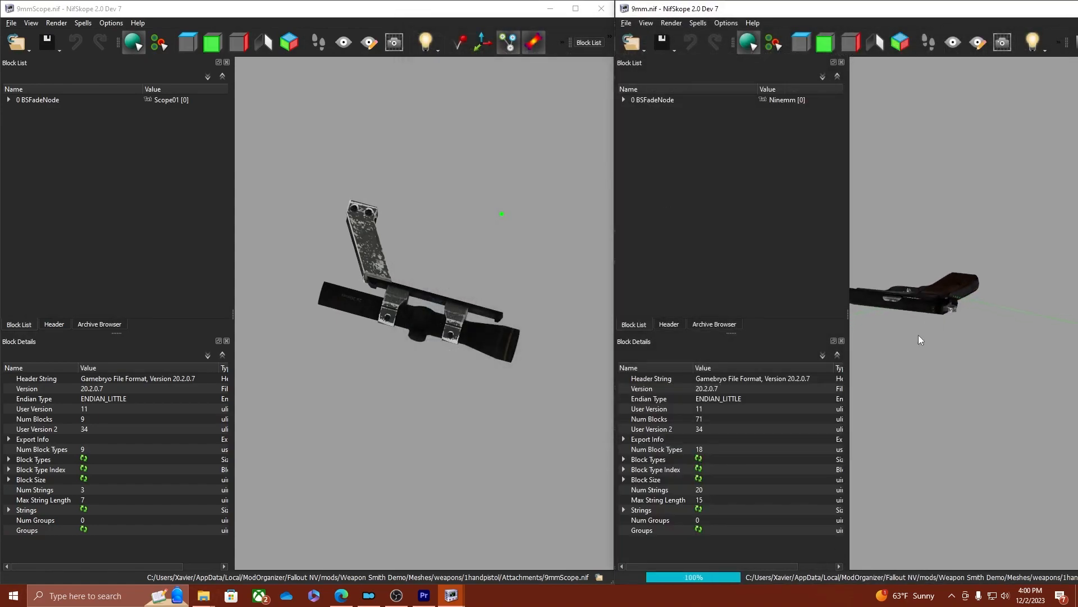
{"action": "left_click_drag", "start_coordinate": [919, 335], "coordinate": [979, 375]}
Reopen 9mmClip.nif in place of 9mmScope.nif to view the magazine alongside the base pistol.
{"action": "left_click", "coordinate": [10, 23]}
{"action": "left_click", "coordinate": [39, 46]}
{"action": "left_click", "coordinate": [142, 100]}
{"action": "double_click", "coordinate": [142, 100]}
{"action": "left_click_drag", "start_coordinate": [391, 295], "coordinate": [435, 328]}
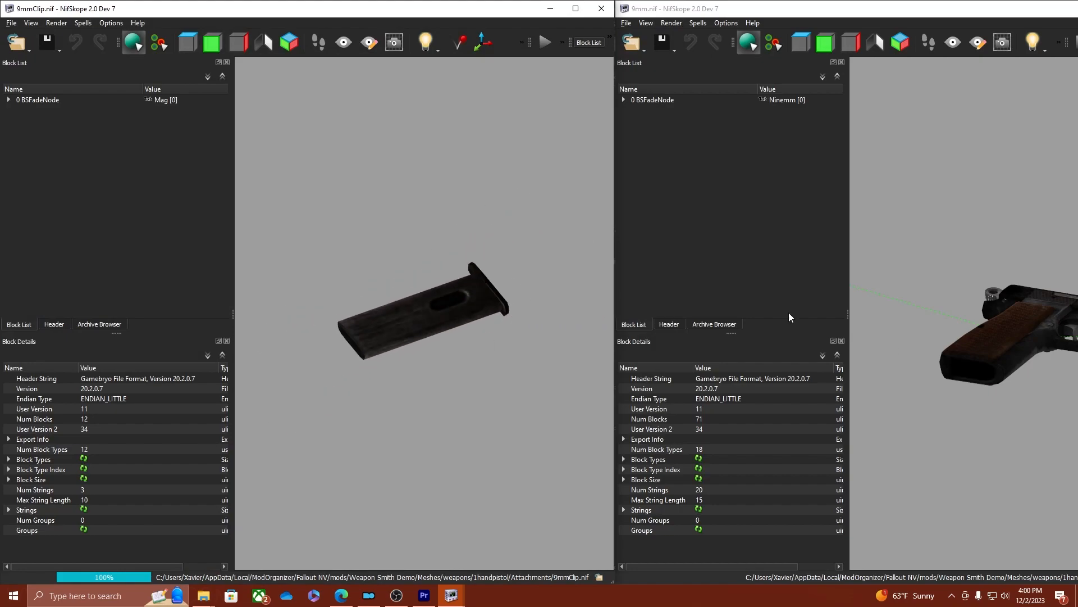
Select the ##nmClip:0 shape in 9mmClip.nif and the Ninemm:0 shape in 9mm.nif to compare them.
{"action": "left_click", "coordinate": [445, 297]}
{"action": "left_click", "coordinate": [1023, 371]}
{"action": "left_click", "coordinate": [1009, 363]}
{"action": "scroll", "coordinate": [1009, 362], "scroll_direction": "down", "scroll_amount": 4}
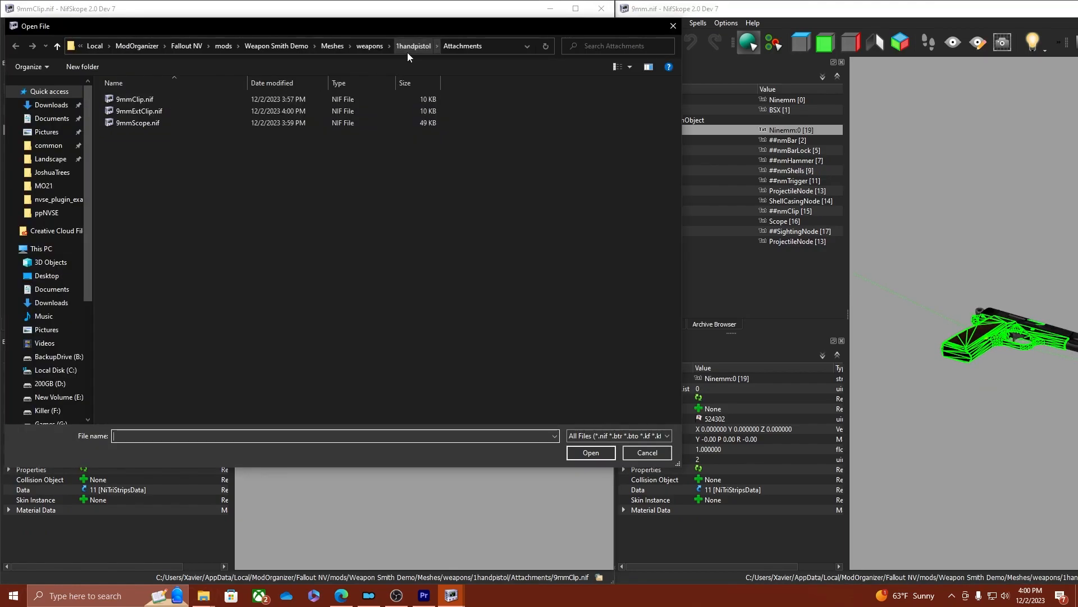
Delete the source files 9mmextclip.nif and 9mmextclipscp.nif from the 1handpistol folder, and leave the file dialog without opening anything.
{"action": "left_click", "coordinate": [413, 46]}
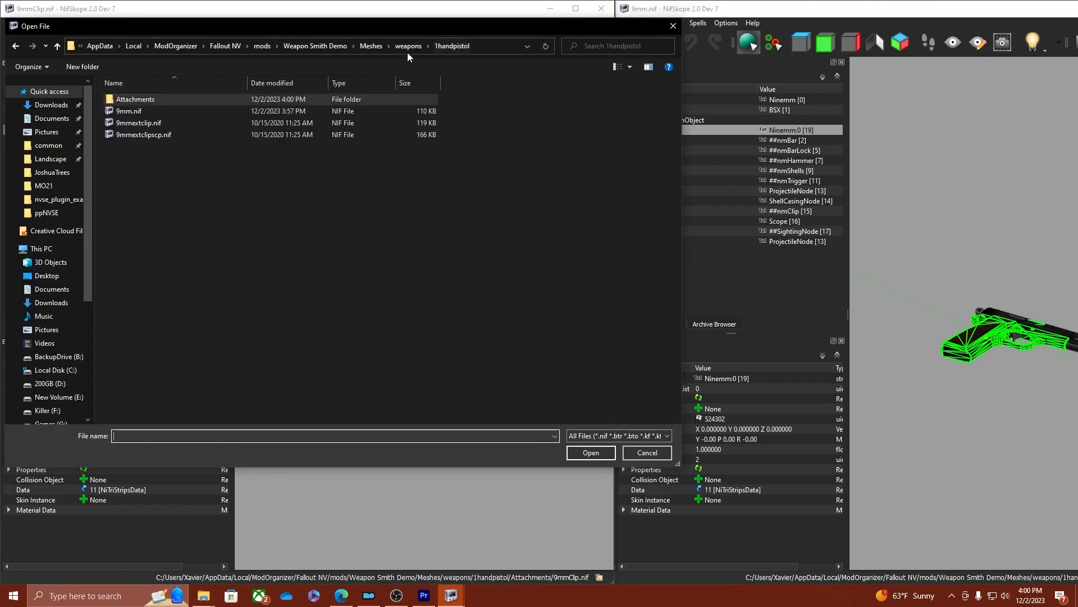
{"action": "left_click", "coordinate": [150, 123]}
{"action": "left_click", "coordinate": [196, 136], "text": "ctrl"}
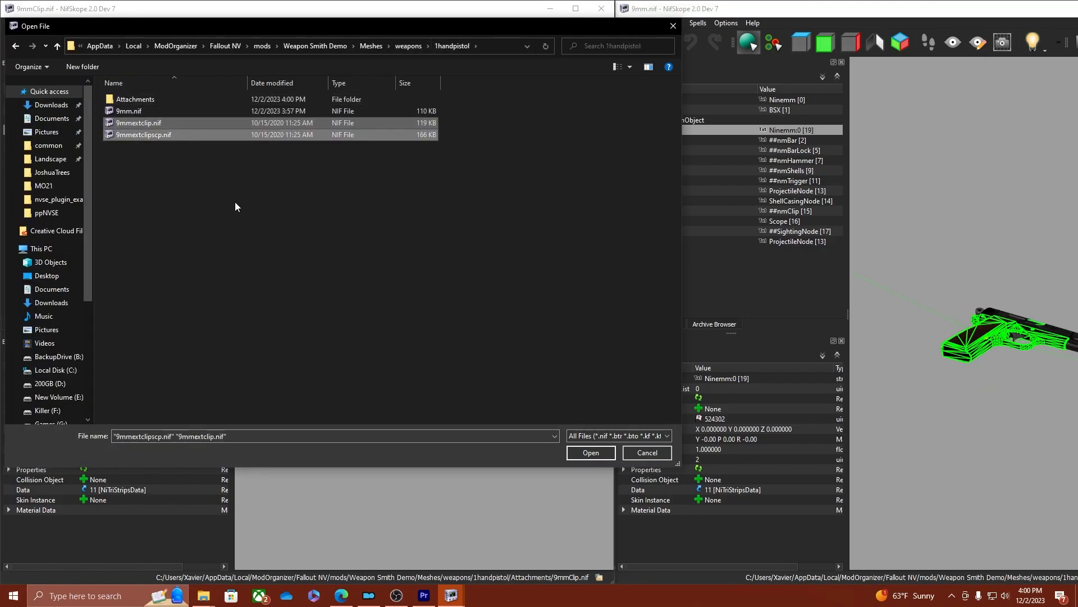
{"action": "key", "text": "Delete"}
{"action": "left_click", "coordinate": [158, 101]}
{"action": "left_click", "coordinate": [658, 453]}
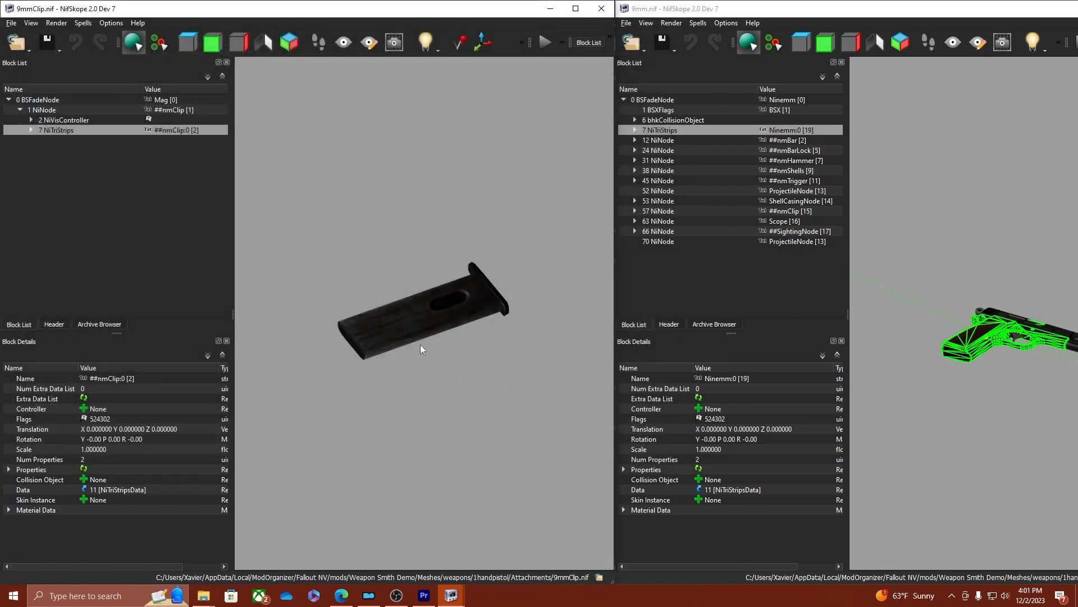
Close both the 9mm.nif and 9mmClip.nif windows and minimize the Weapon Smith Demo 1handpistol folder window.
{"action": "left_click", "coordinate": [921, 218]}
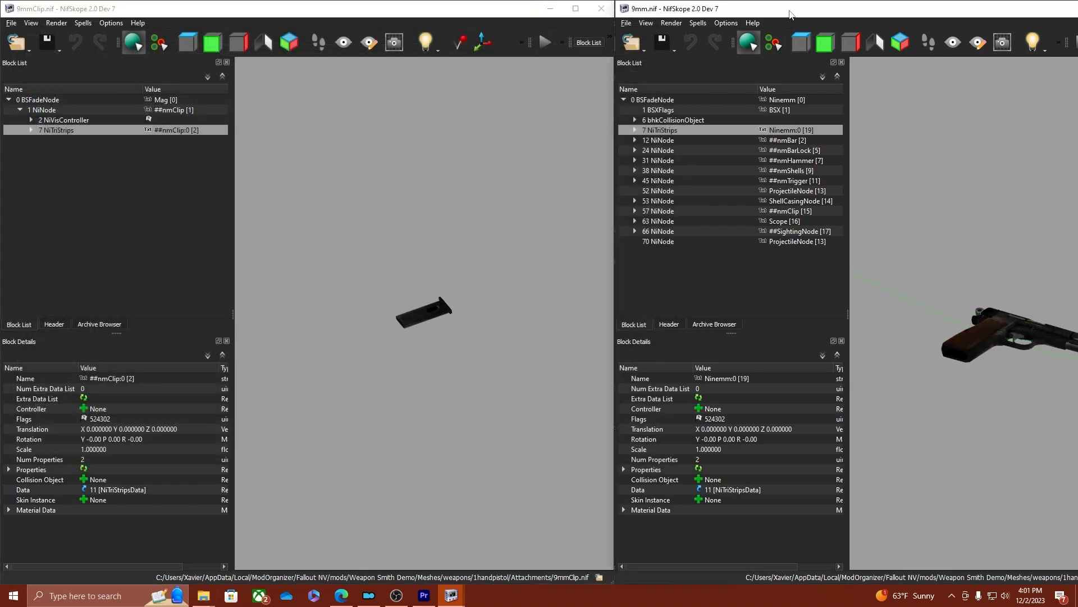
{"action": "left_click_drag", "start_coordinate": [789, 14], "coordinate": [461, 74]}
{"action": "left_click", "coordinate": [820, 71]}
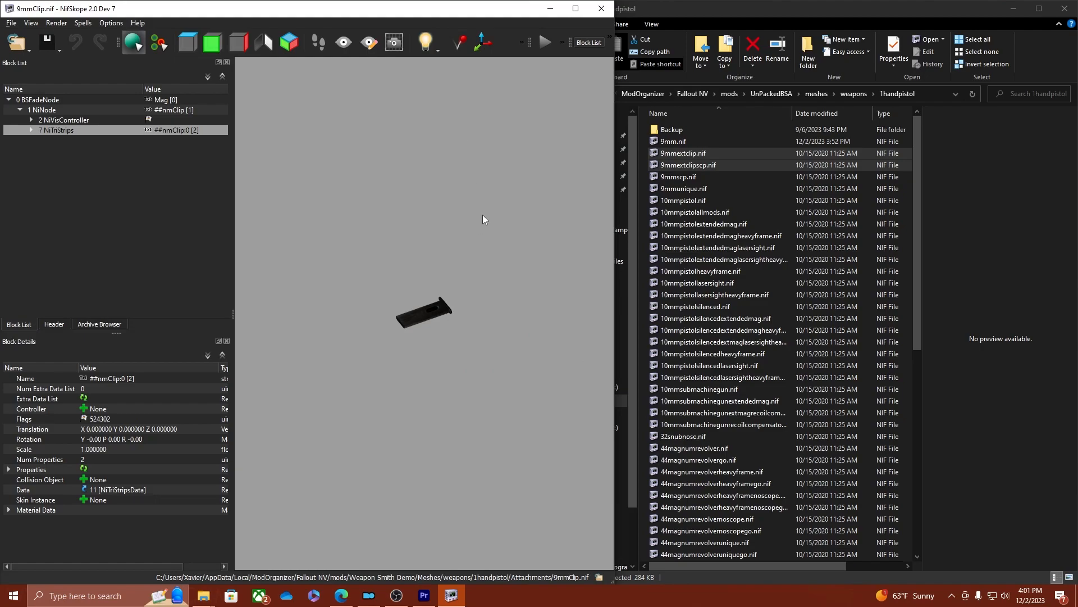
{"action": "left_click", "coordinate": [602, 12]}
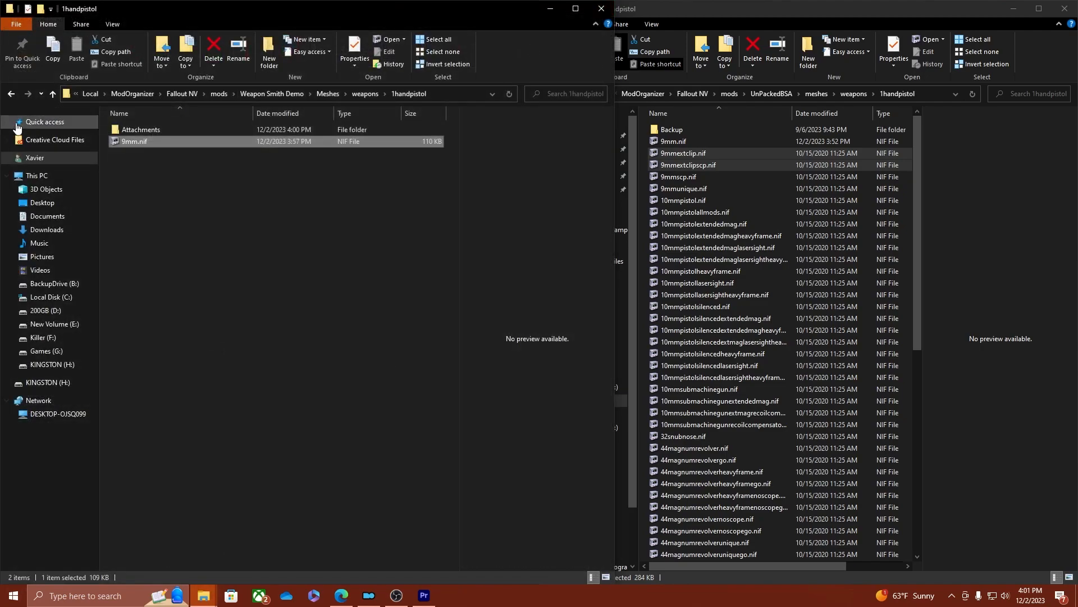
{"action": "left_click", "coordinate": [549, 9]}
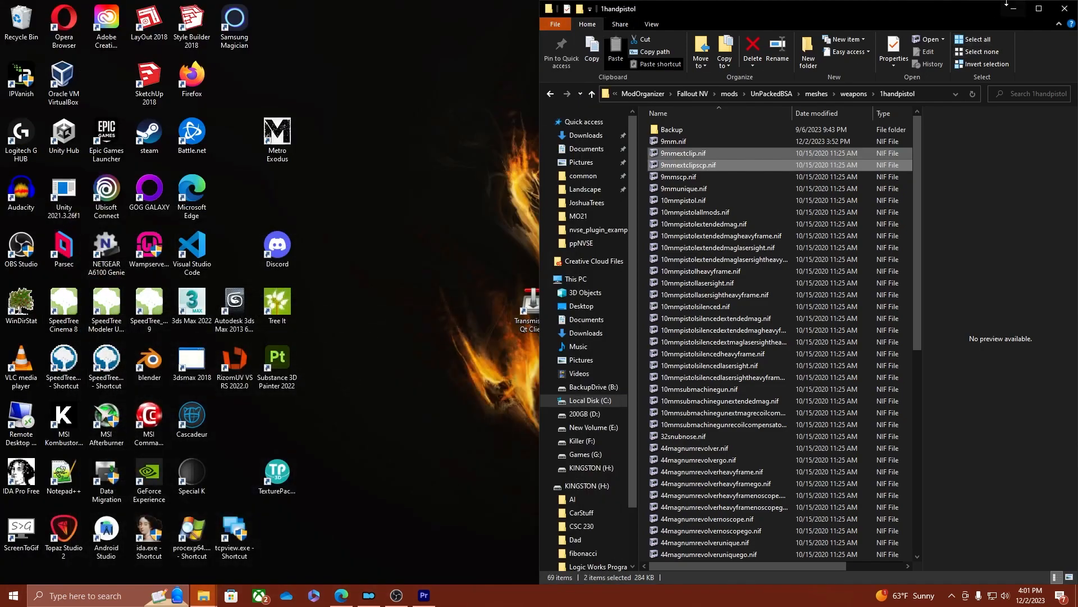